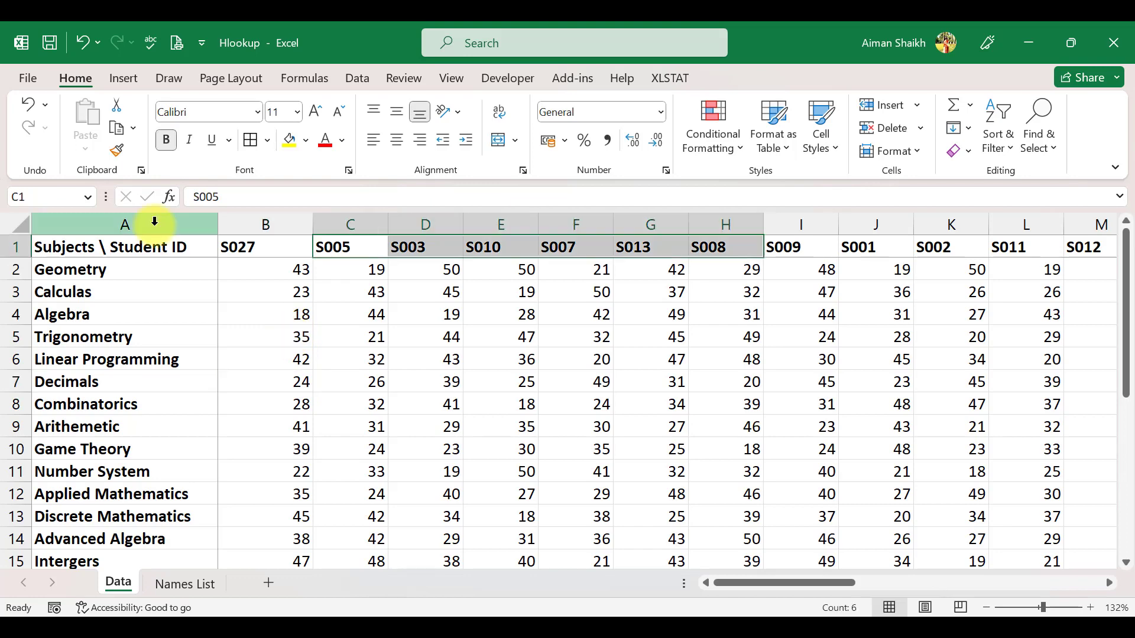
Step: Examine the subject names in column A and the student ID headers across row 1 of the Data sheet
left_click(152, 223)
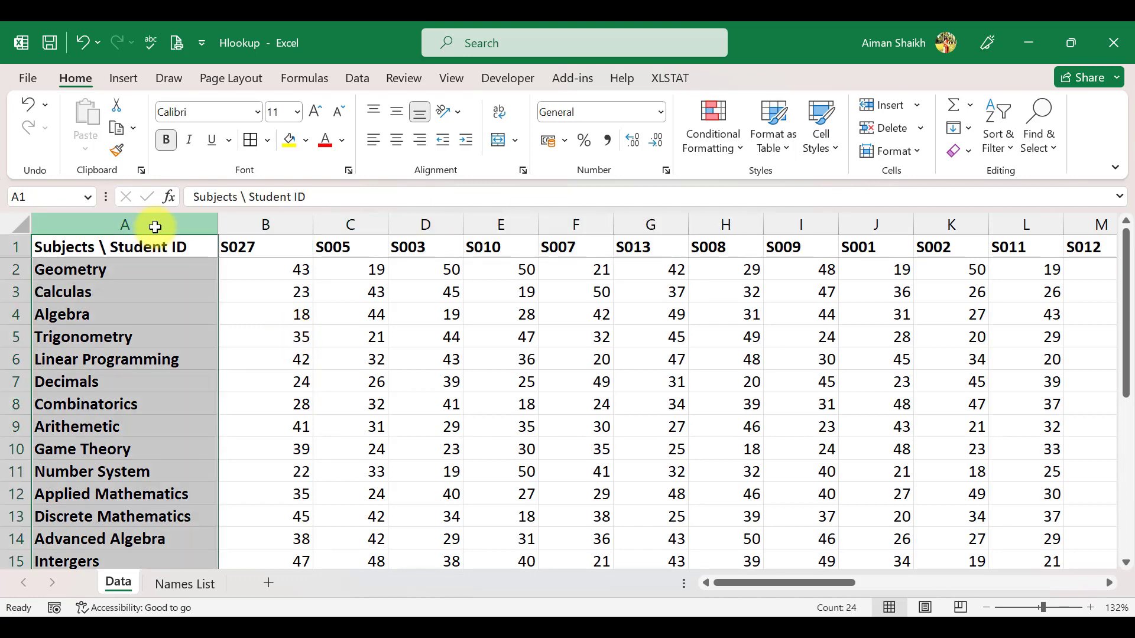
left_click(82, 271)
left_click_drag(80, 332, 76, 537)
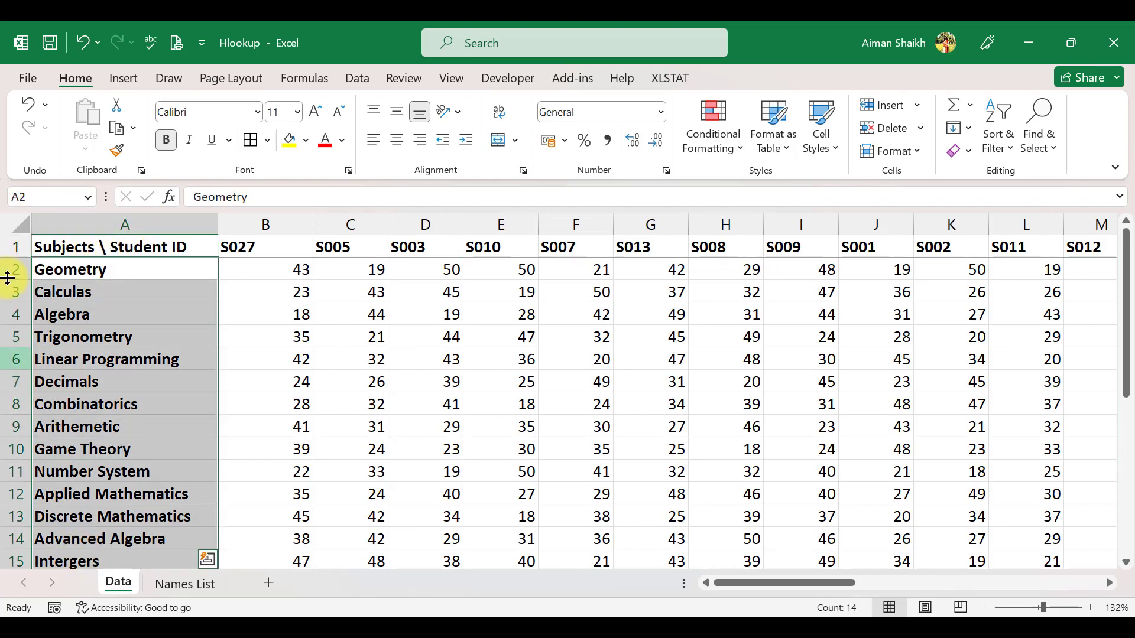
left_click(7, 248)
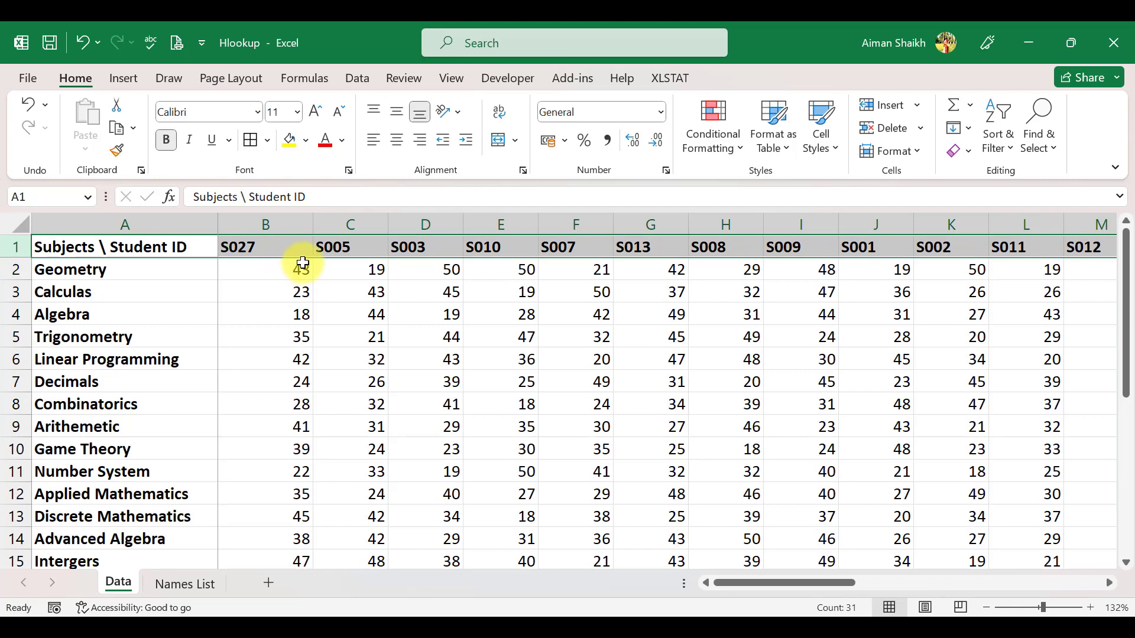
left_click_drag(266, 246, 590, 240)
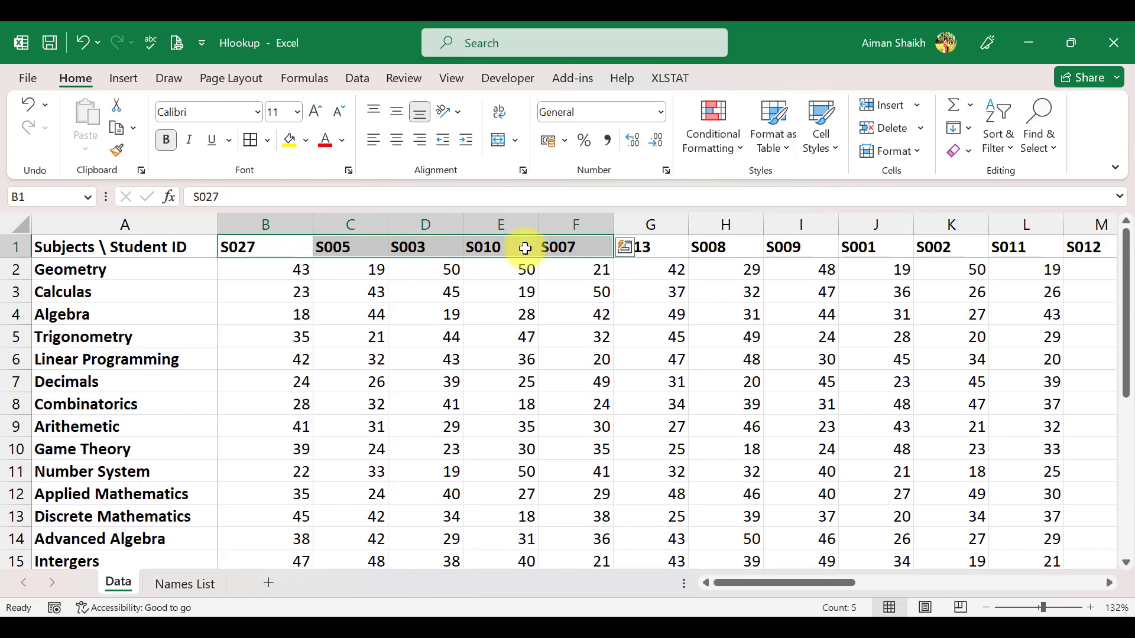
left_click_drag(281, 243, 902, 248)
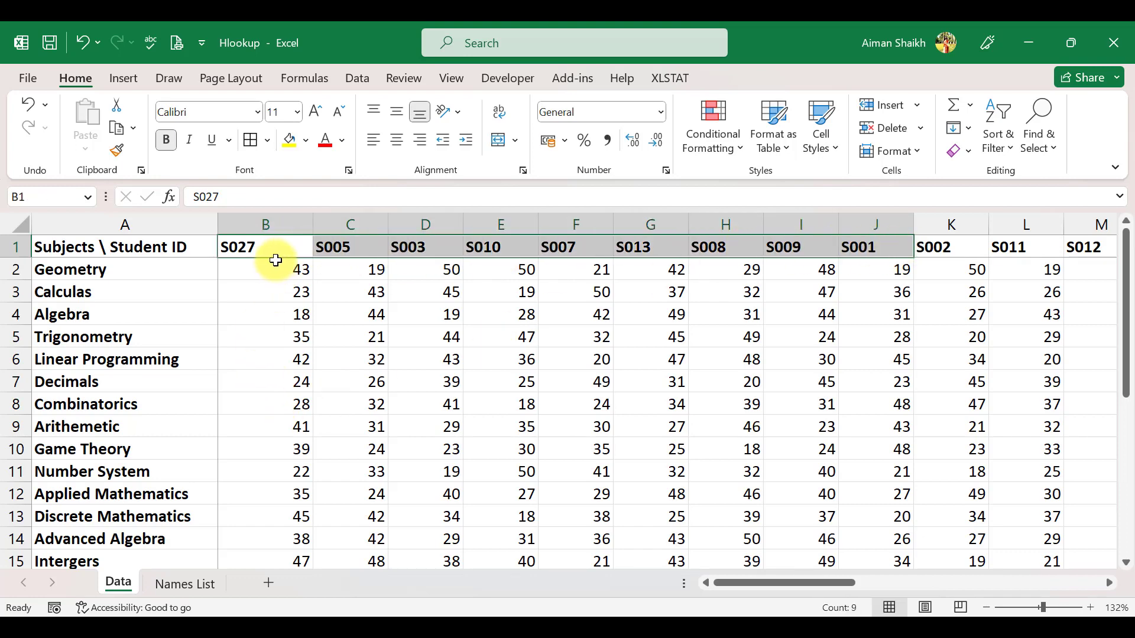
left_click_drag(228, 271, 284, 609)
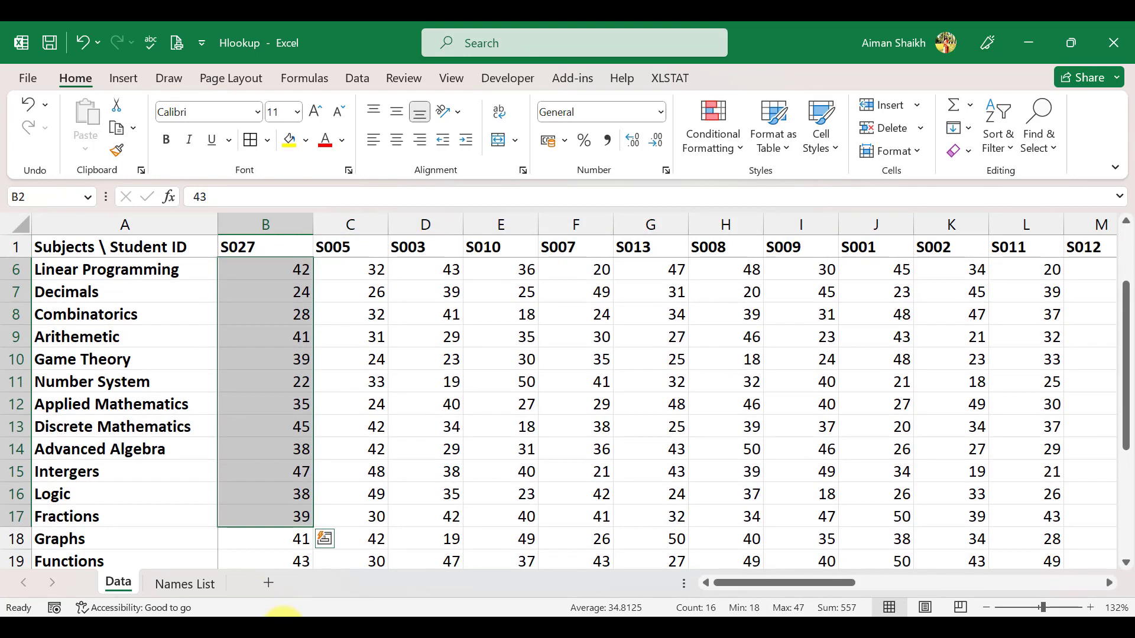
Step: Browse the student IDs, names and phone numbers laid out across the Names List sheet, returning to the Data sheet
left_click(185, 584)
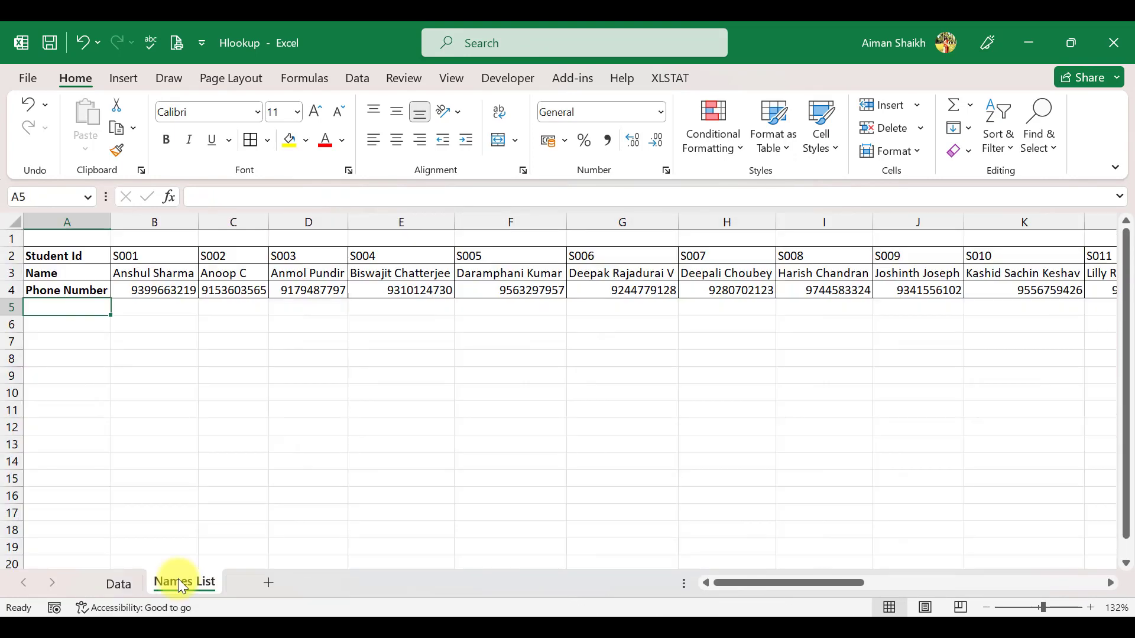
left_click(54, 252)
key("Right")
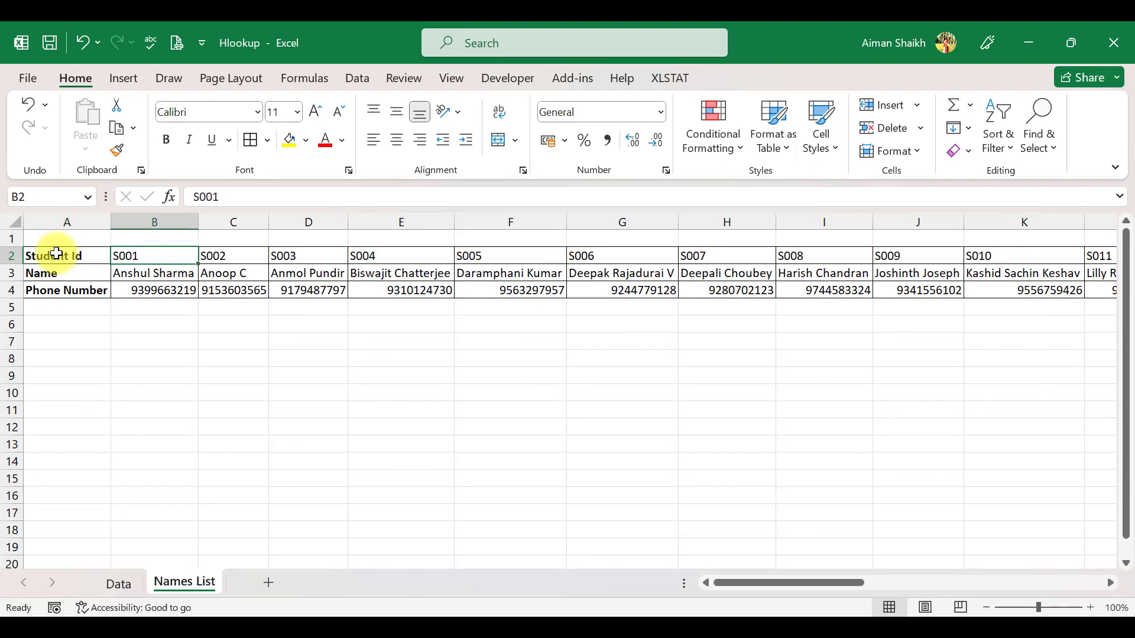
key("shift+Down")
key("shift+Down")
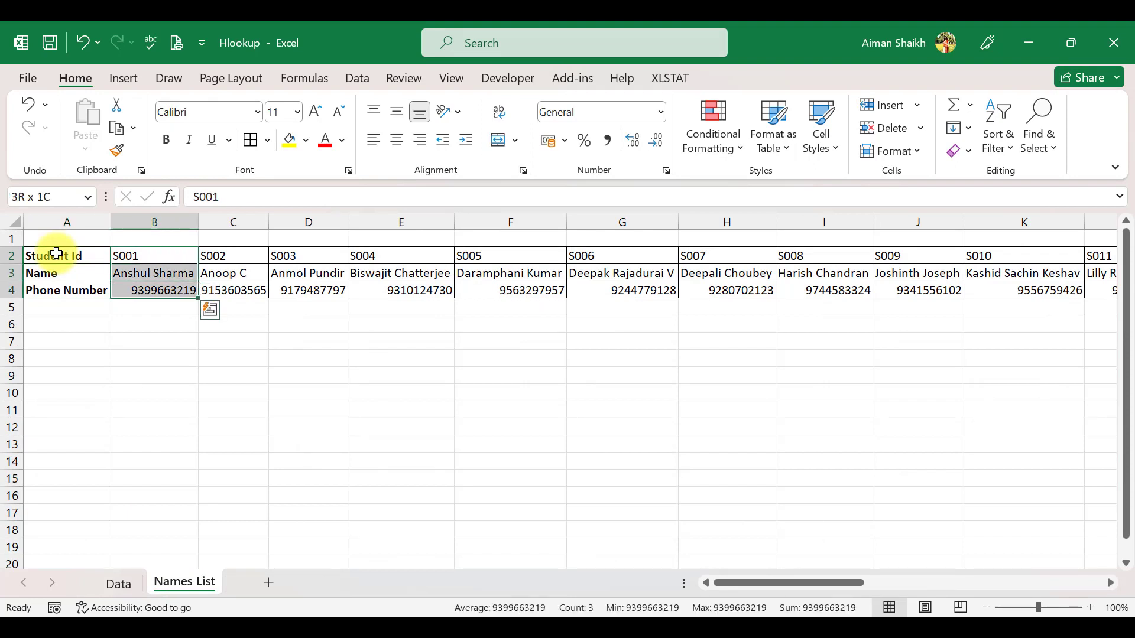
key("Down")
key("Up")
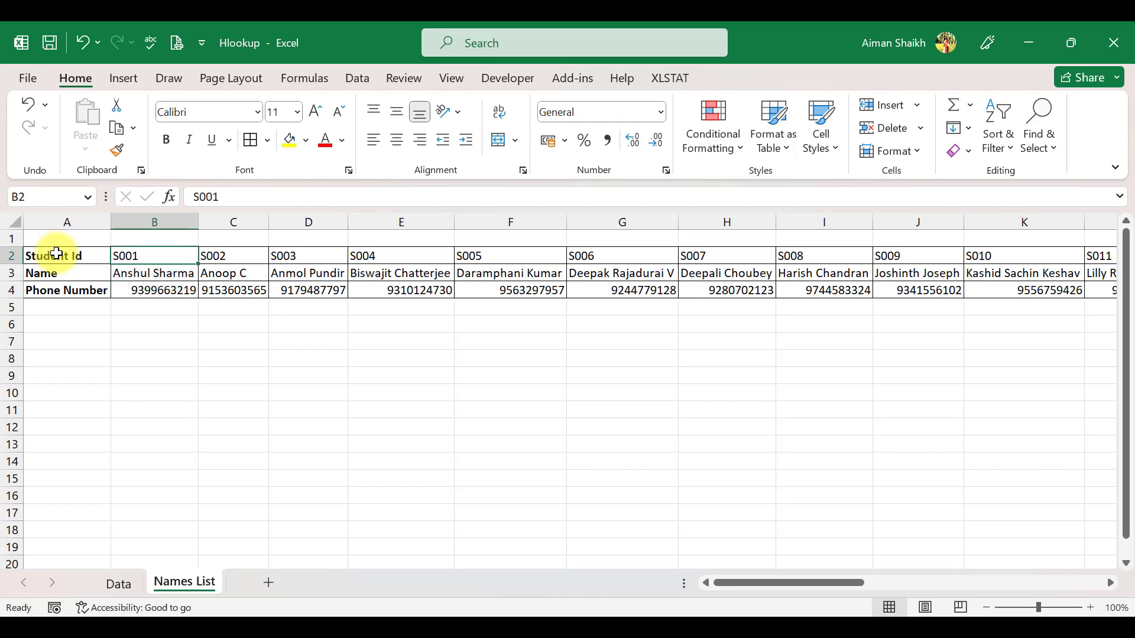
key("ctrl+Right")
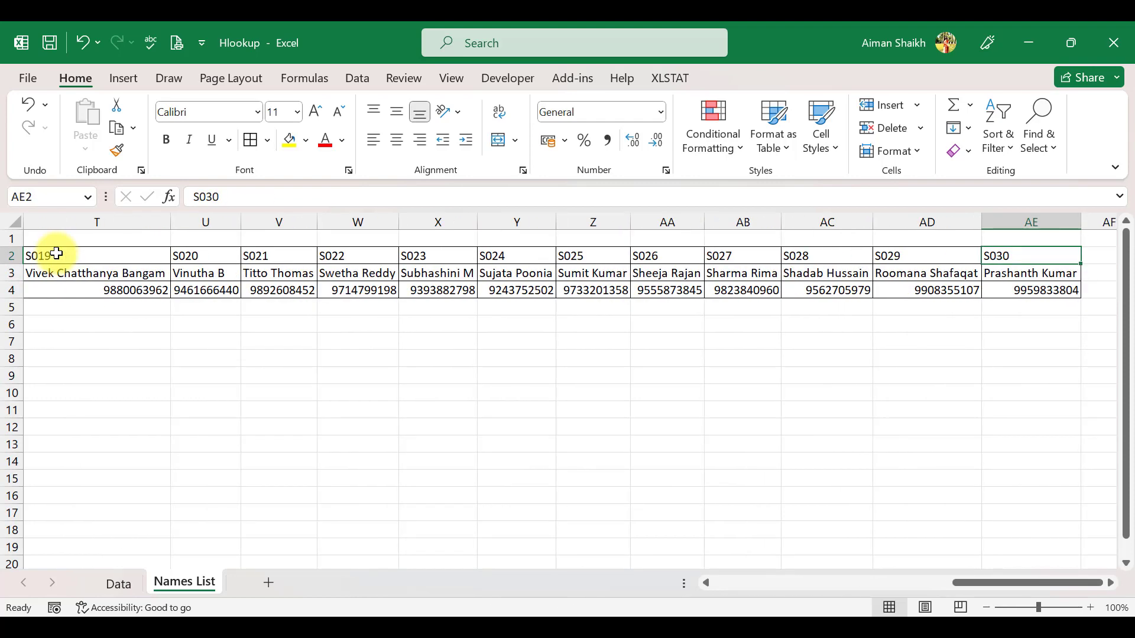
key("ctrl+shift+Down")
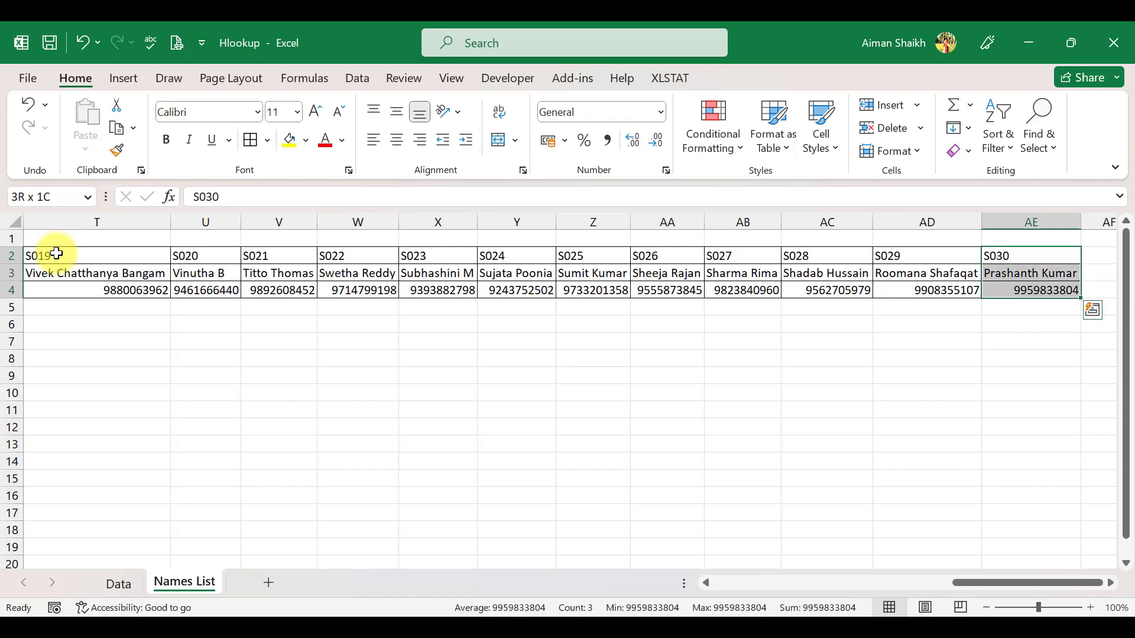
key("ctrl+shift+Left")
key("Up")
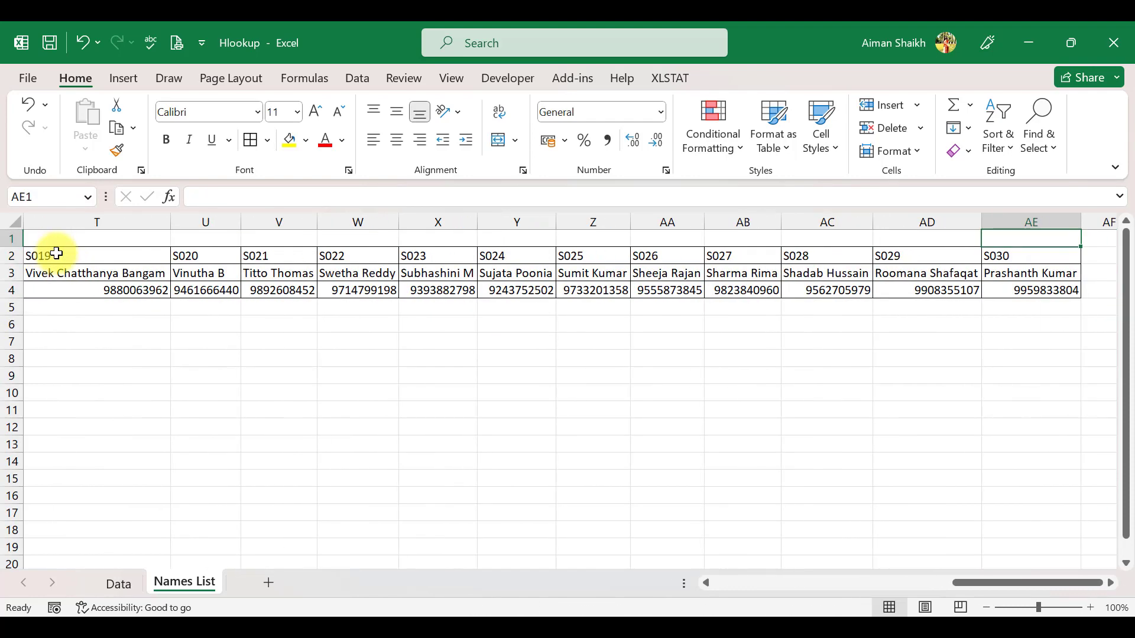
key("ctrl+Page_Up")
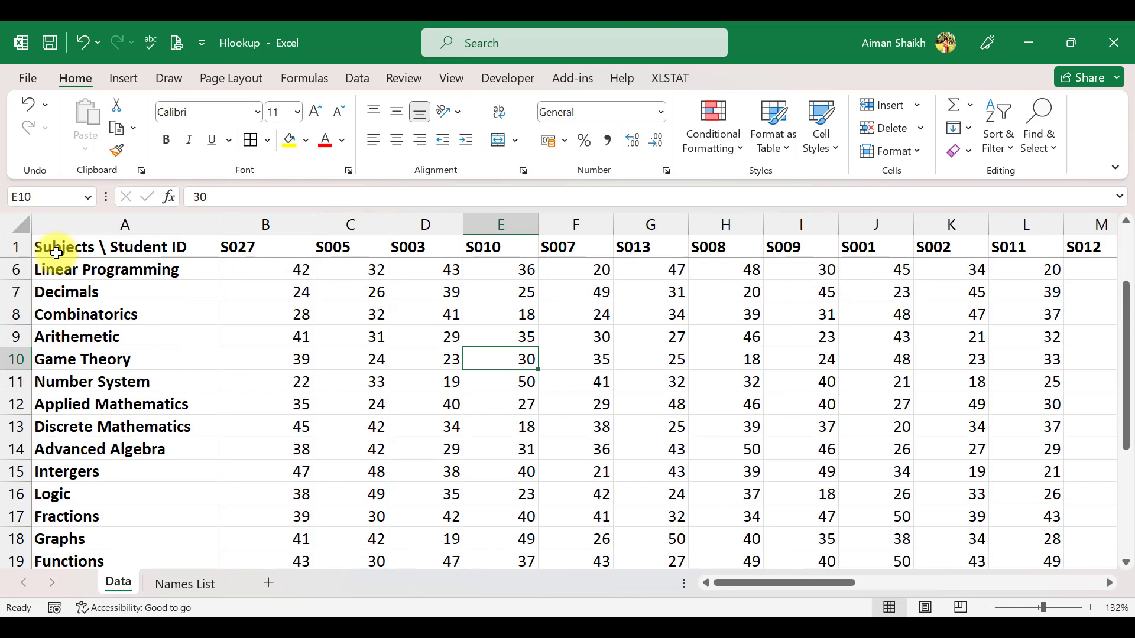
Step: Look up the first Data sheet student ID's matching name on the Names List sheet
left_click(263, 247)
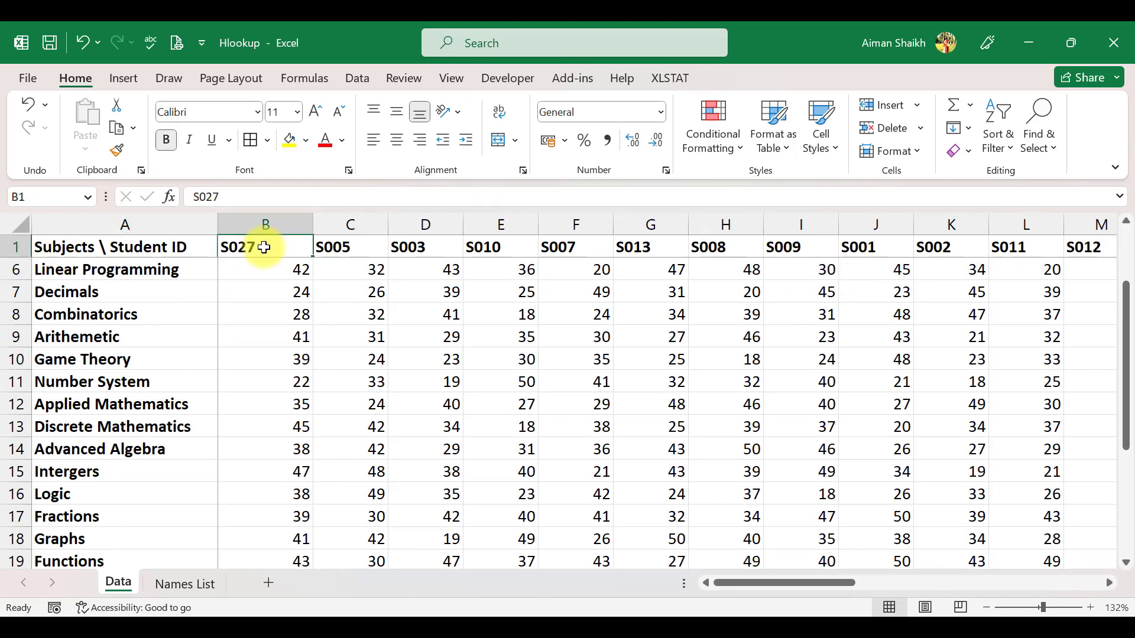
key("shift+space")
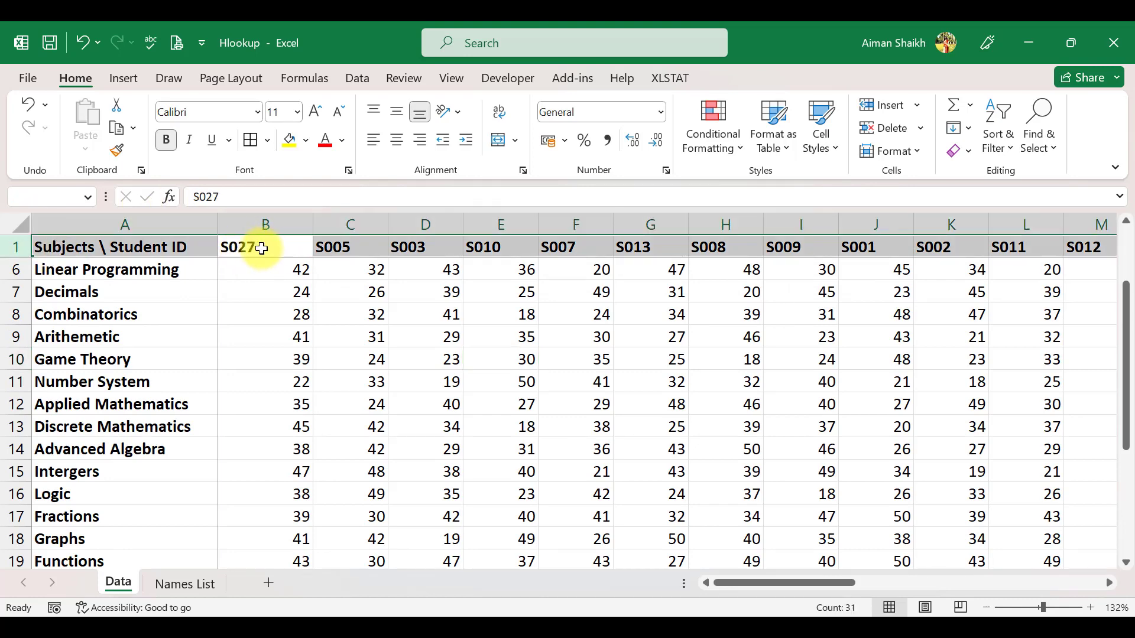
left_click(202, 577)
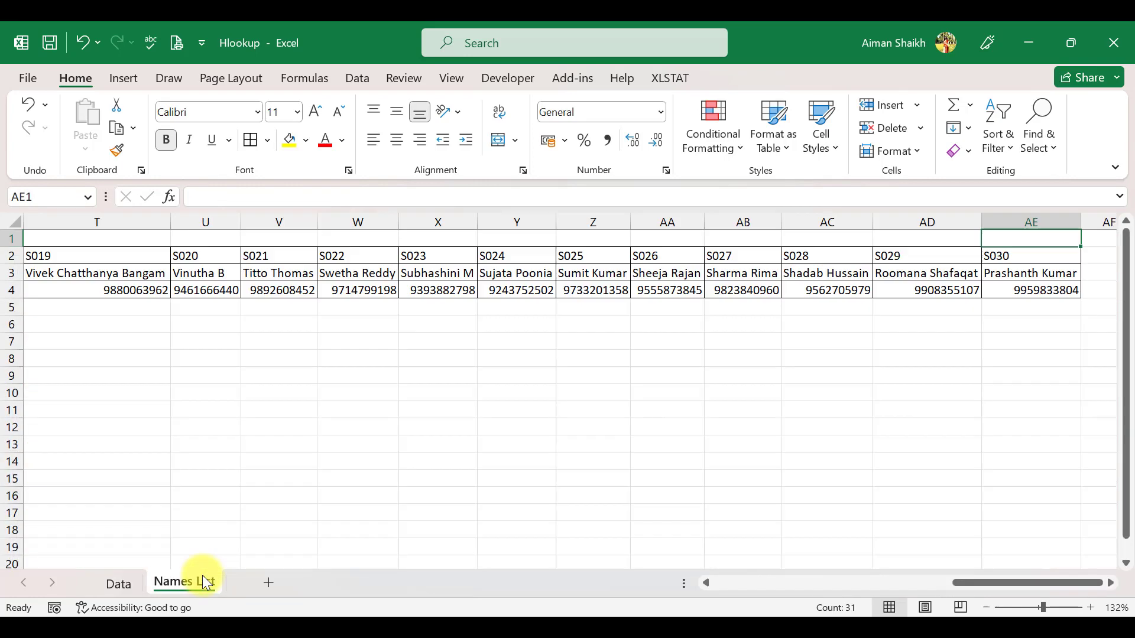
left_click(731, 273)
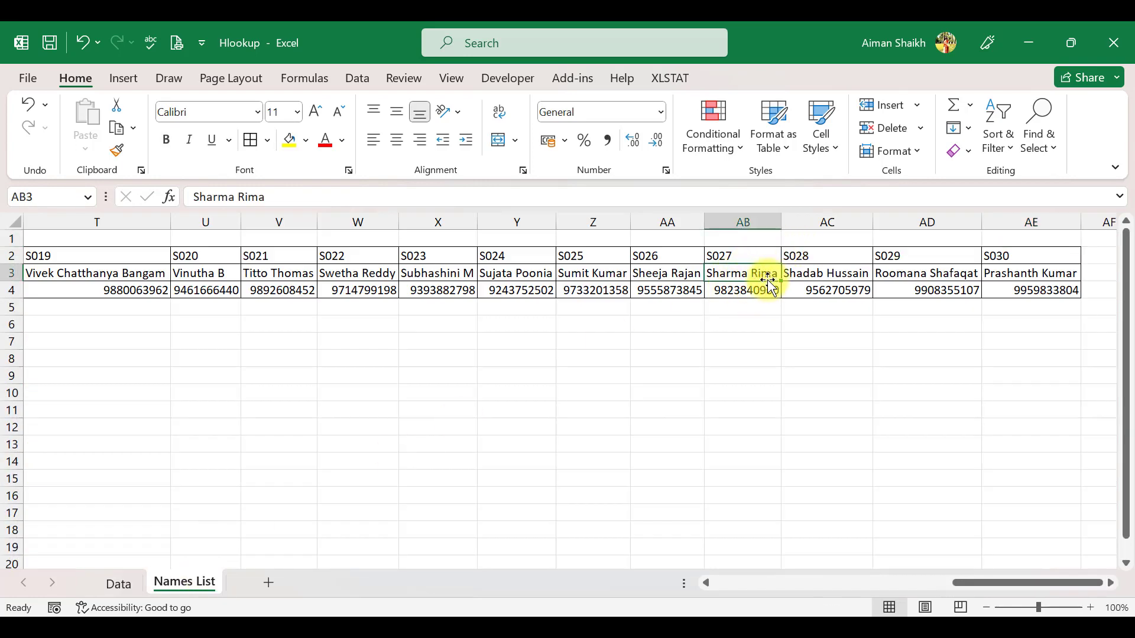
left_click(113, 591)
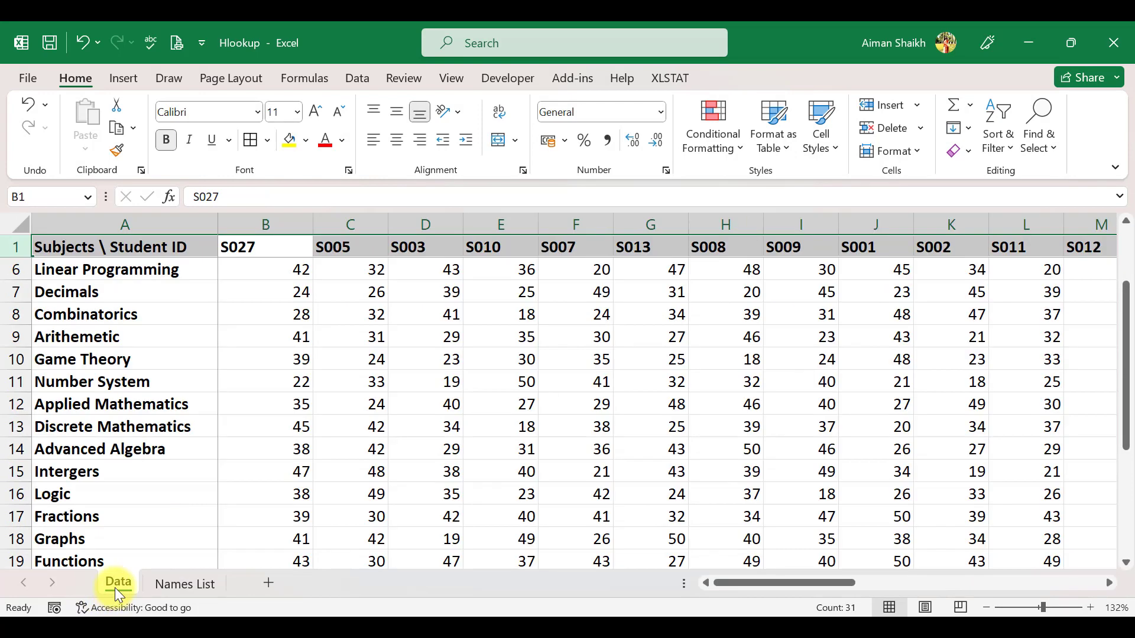
Step: Insert a row above the header row on the Data sheet and undo the insertion
left_click(260, 248)
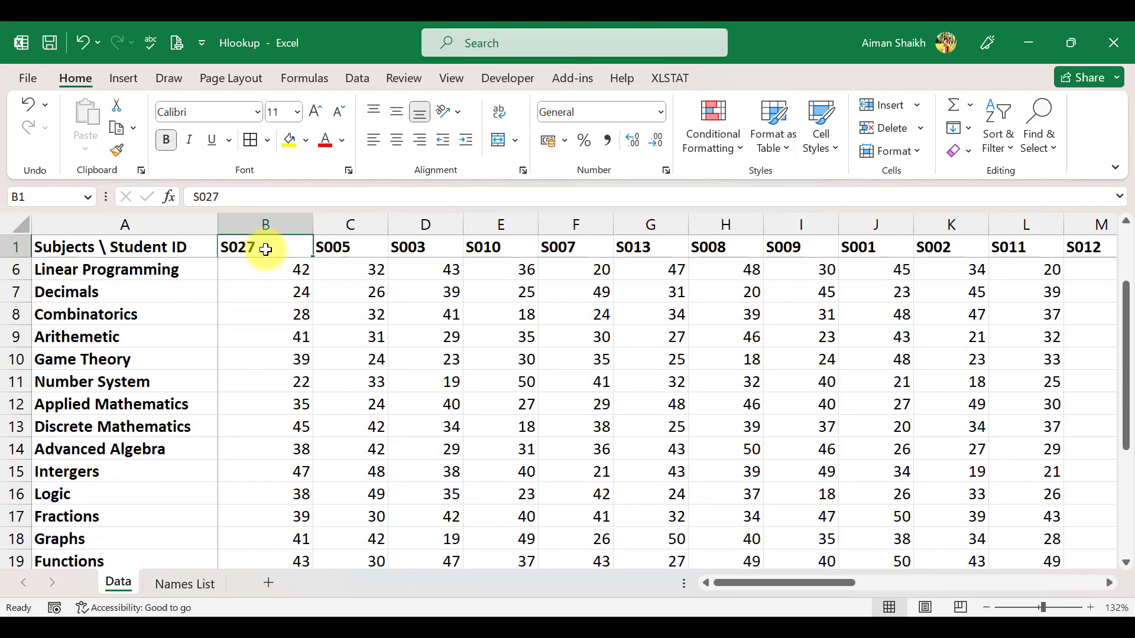
key("shift+space")
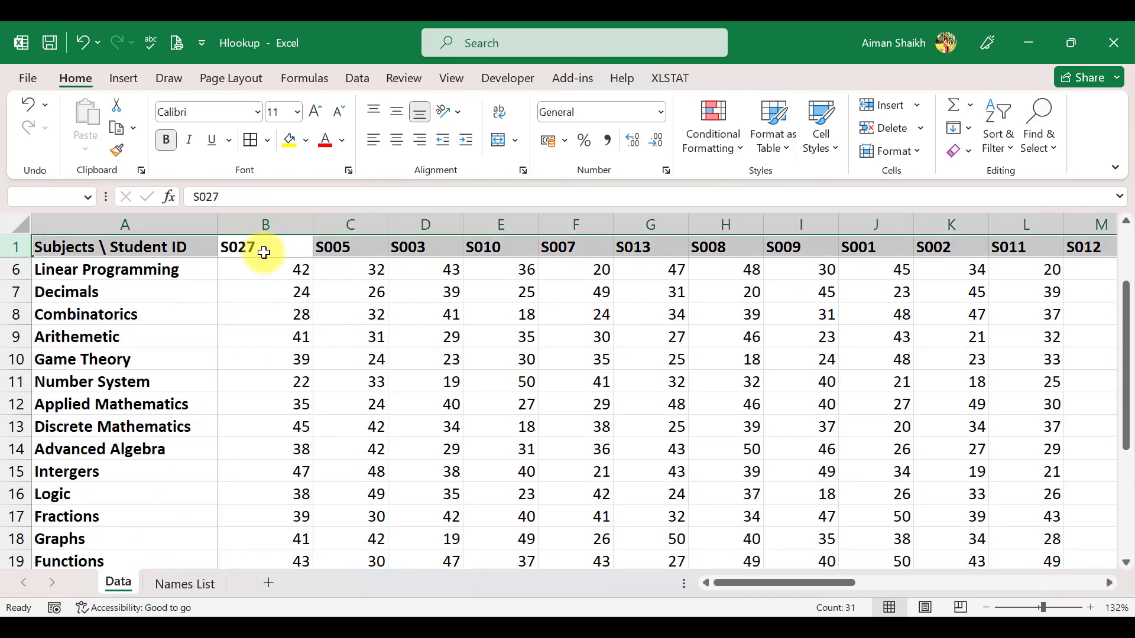
right_click(264, 252)
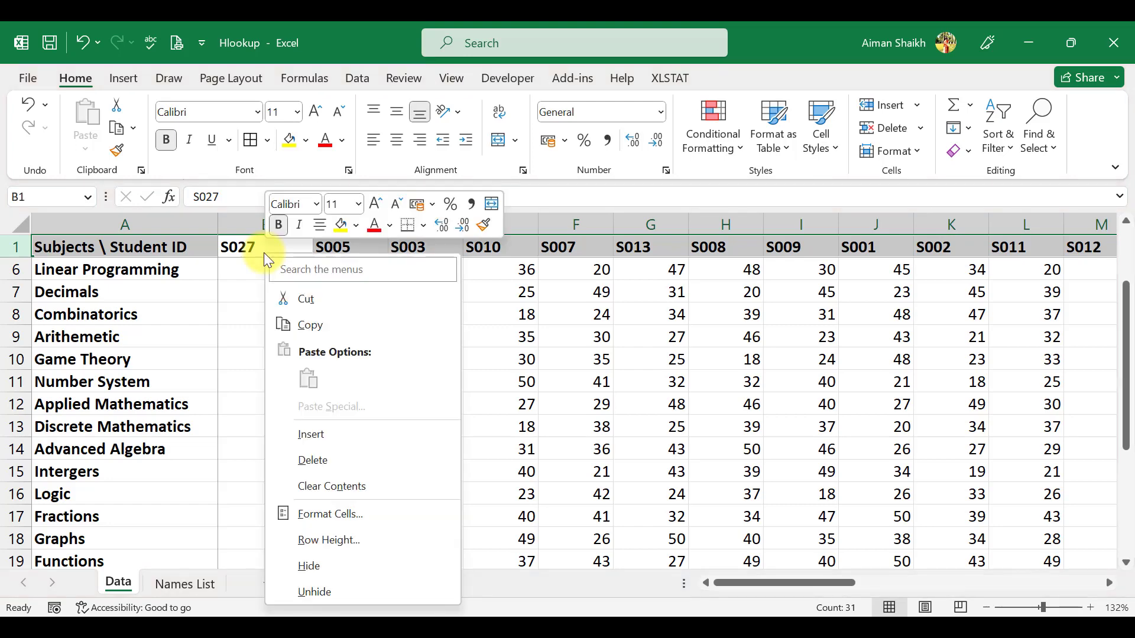
left_click(321, 434)
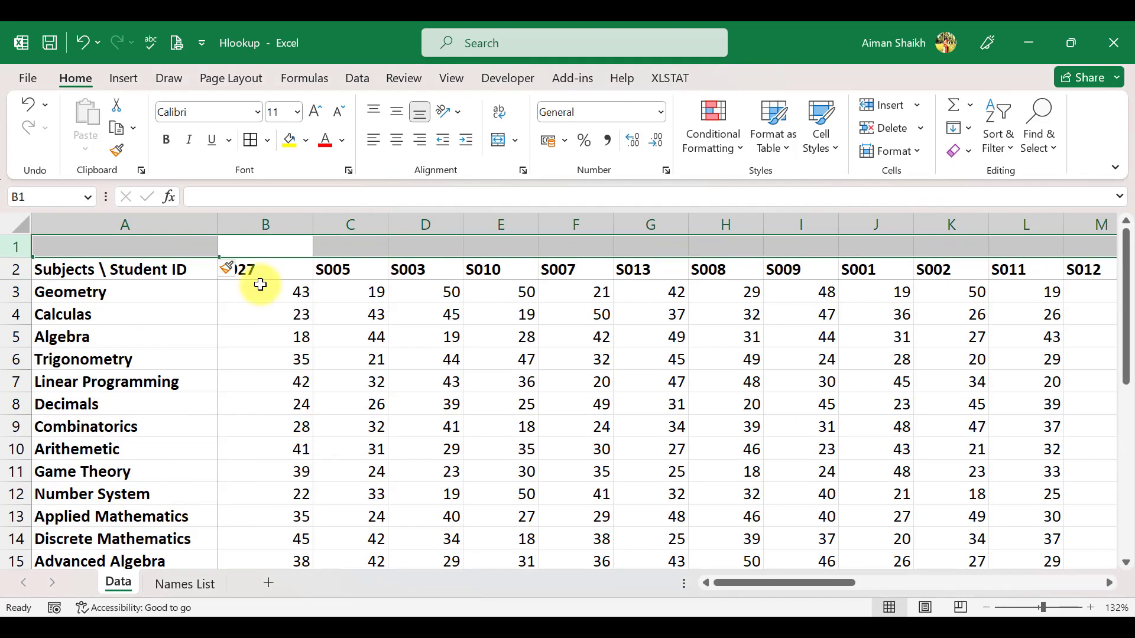
key("ctrl+z")
left_click(301, 269)
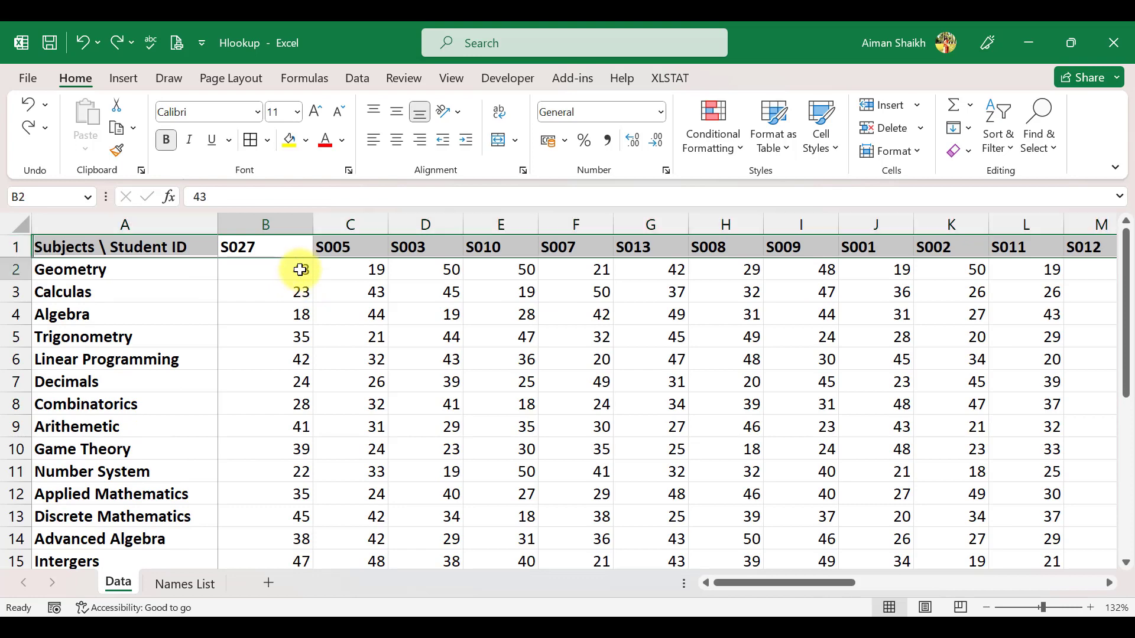
Step: Insert a blank row above the student ID header row of the Data sheet
left_click(279, 248)
key("shift+space")
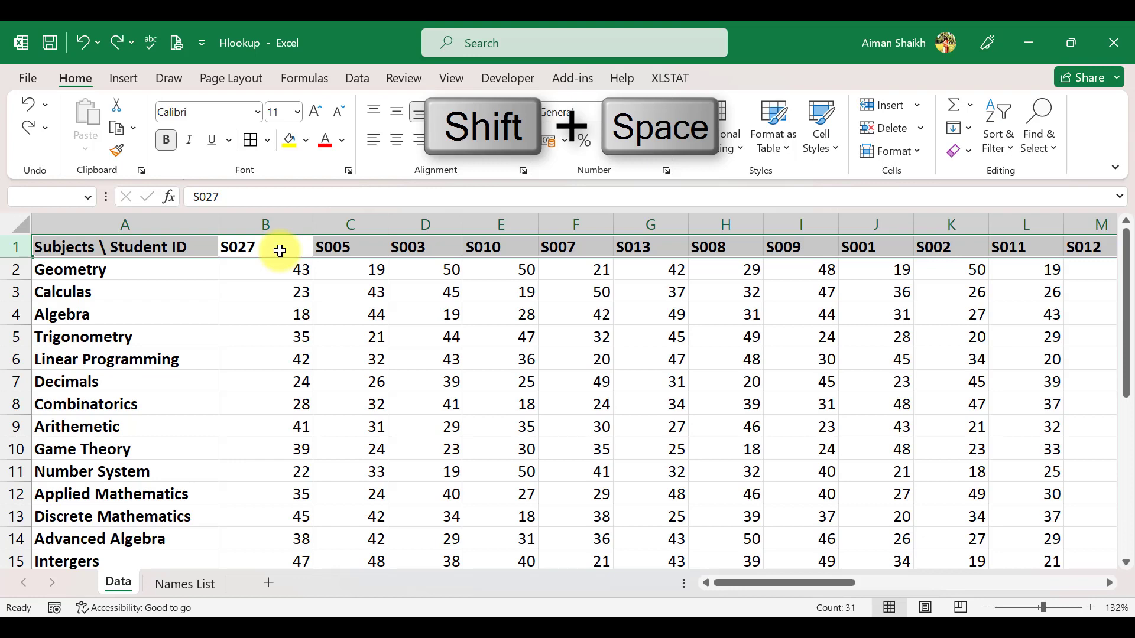
key("ctrl+shift+equal")
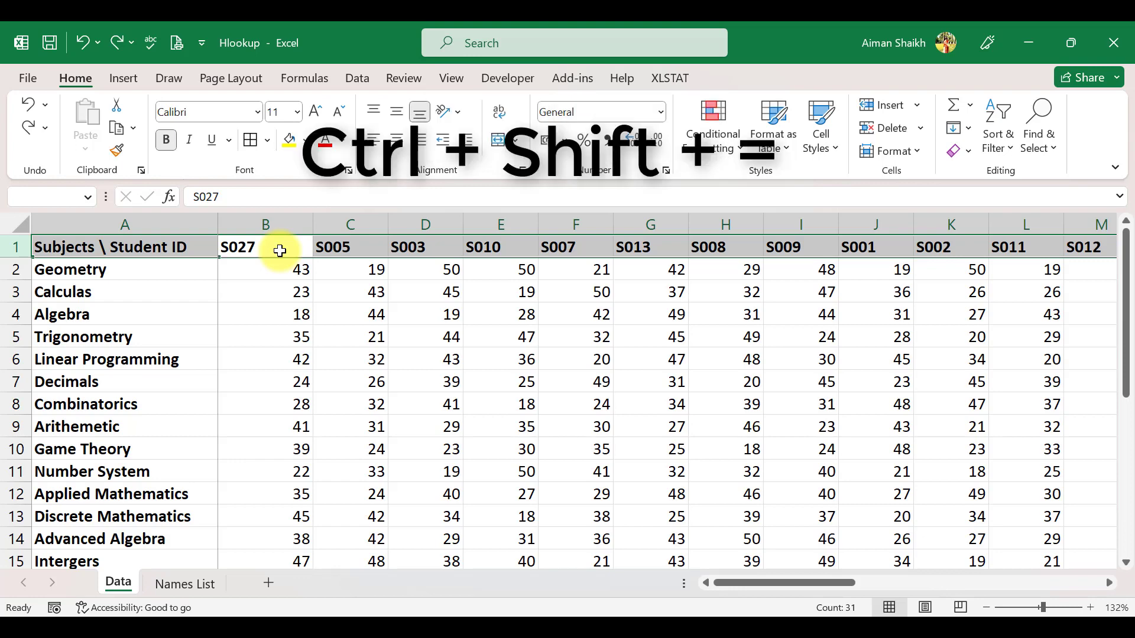
left_click(251, 242)
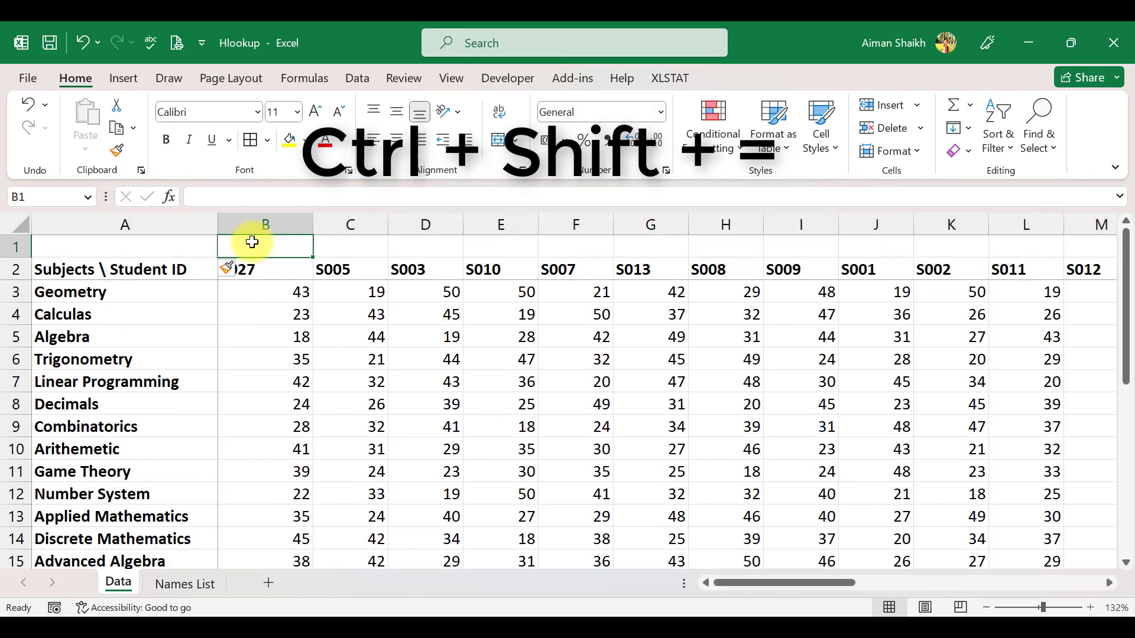
left_click(264, 266)
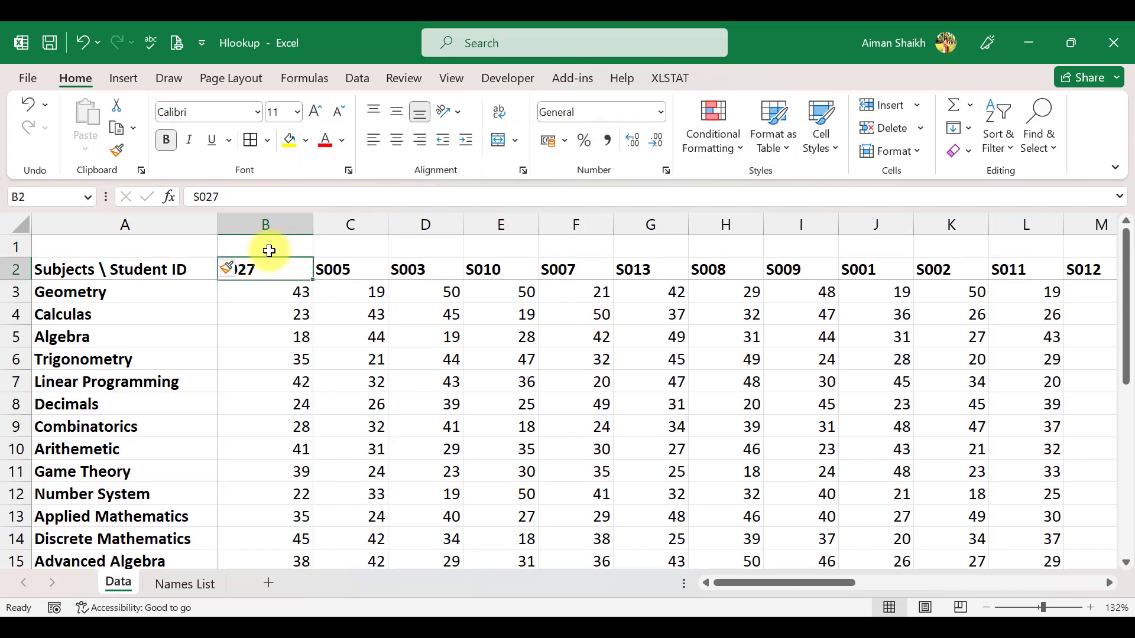
left_click_drag(225, 196, 185, 195)
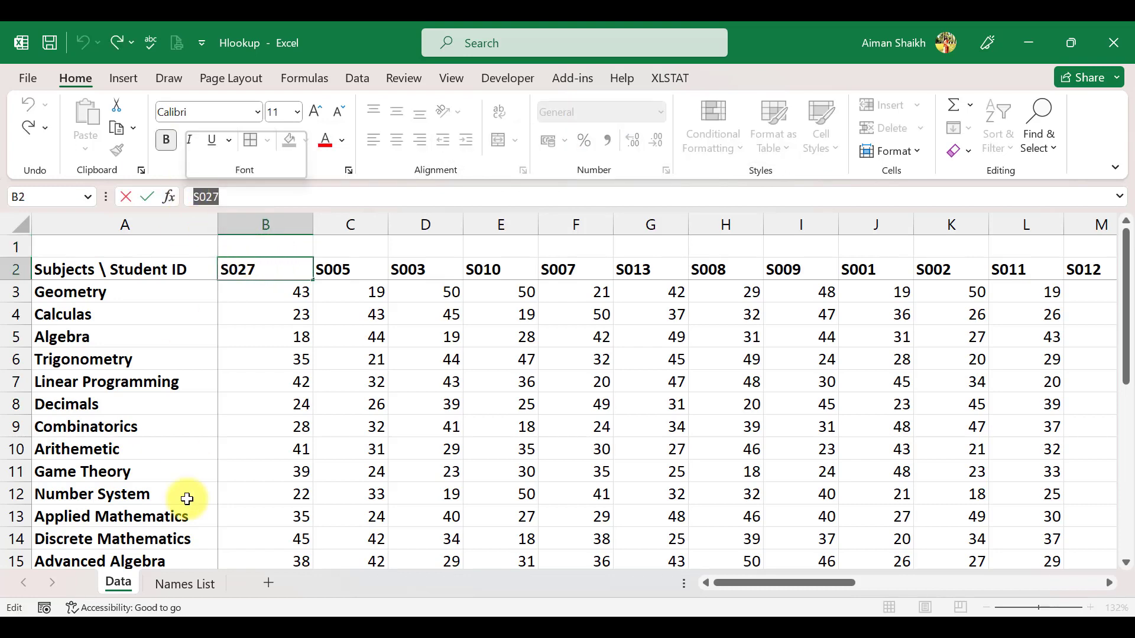
key("Escape")
left_click(184, 584)
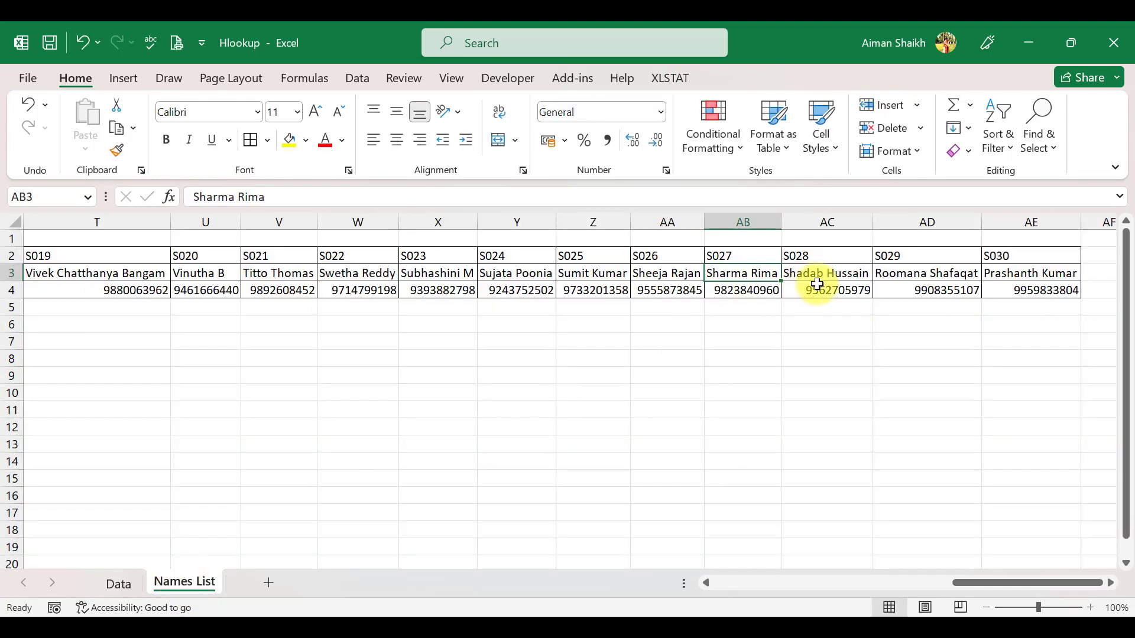
left_click(118, 586)
left_click(302, 246)
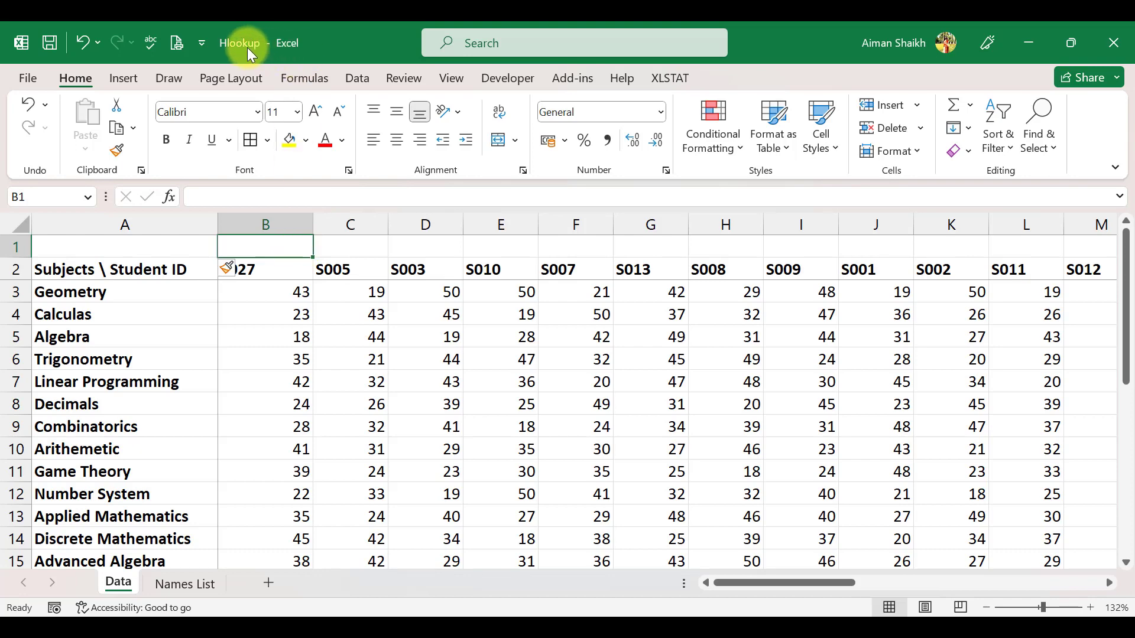
left_click_drag(292, 248, 1000, 240)
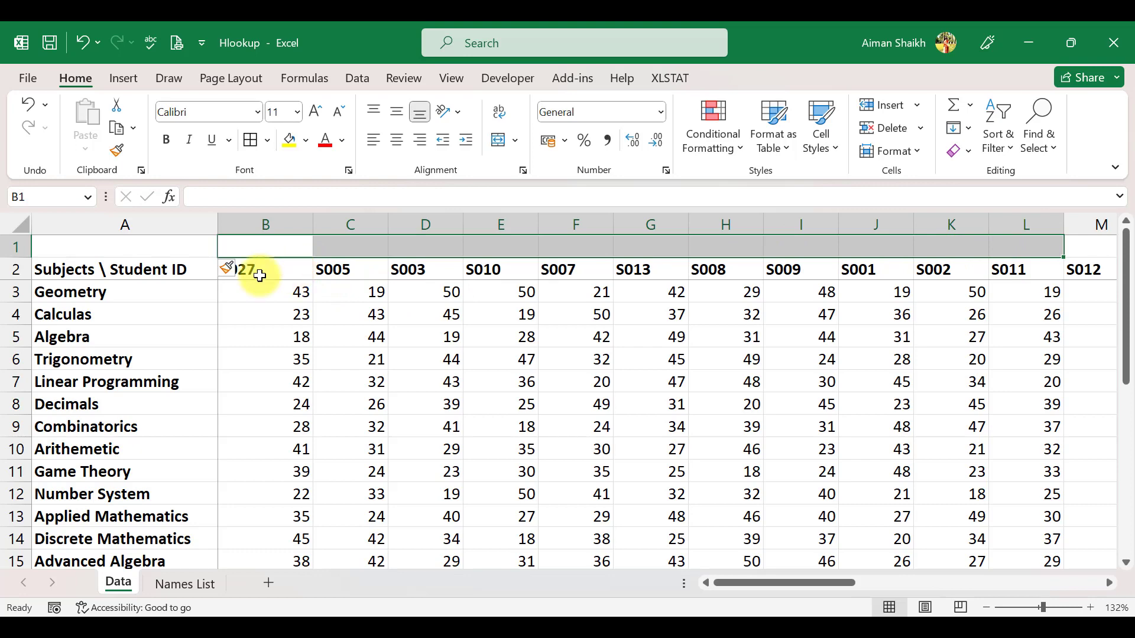
left_click(182, 270)
key("shift+Down")
key("shift+Down")
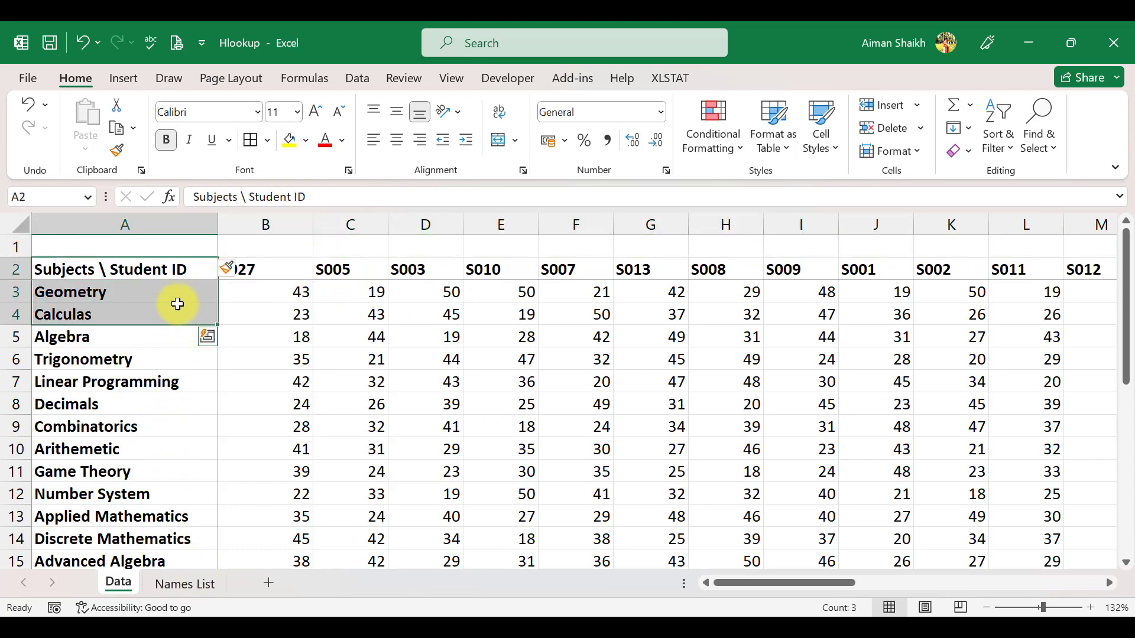
Step: Start an HLOOKUP formula in the empty cell B1 above the first student ID
left_click(274, 262)
key("Up")
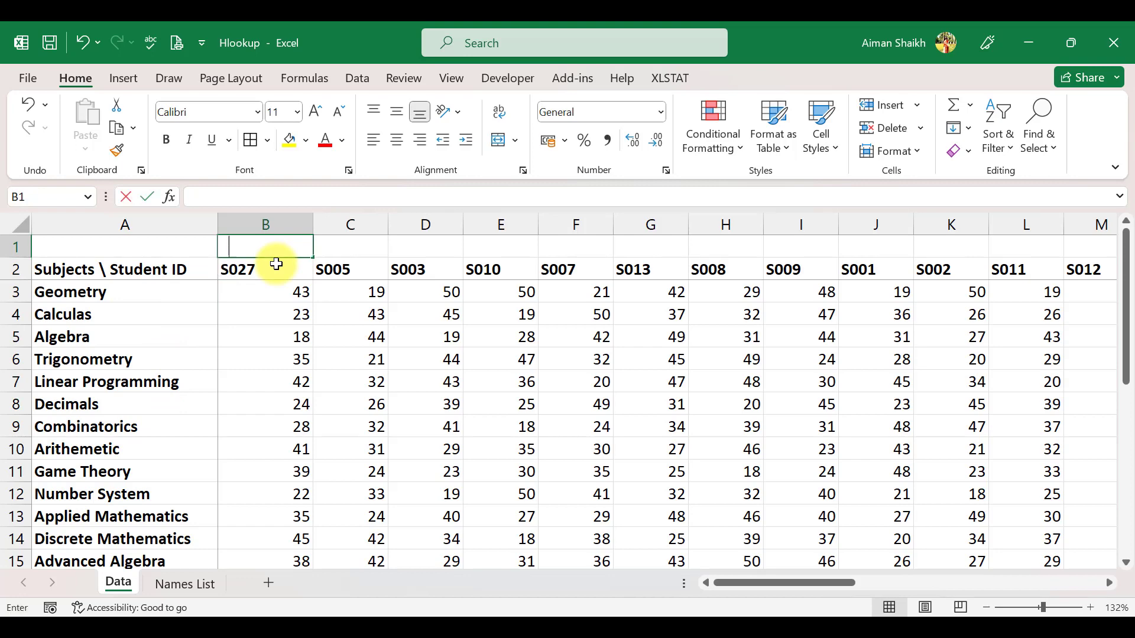
type("=h")
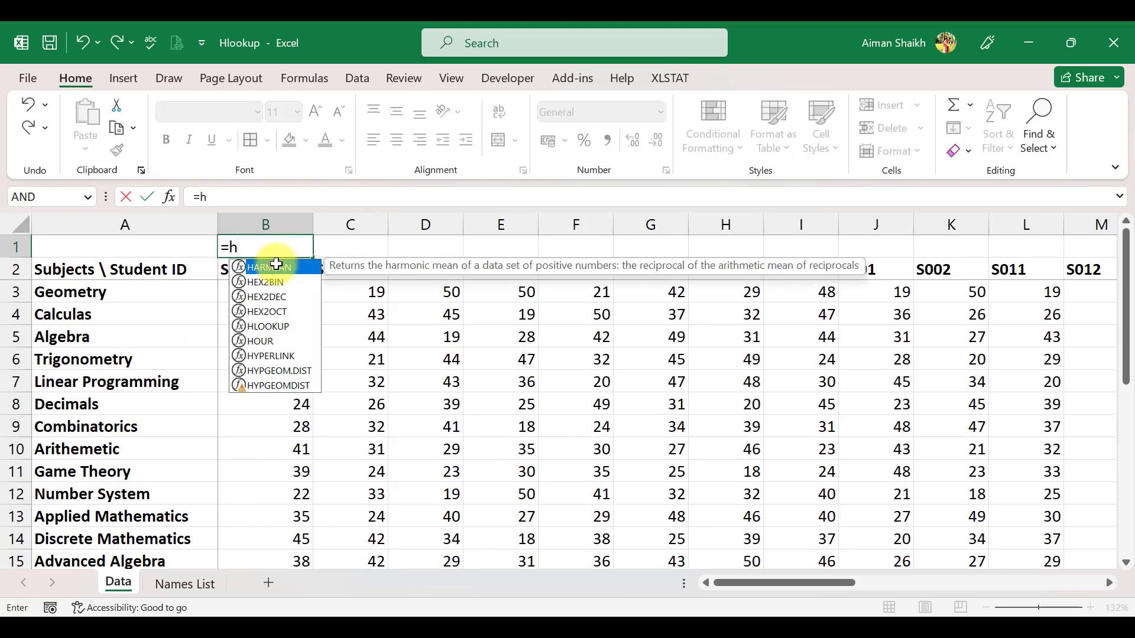
type("l")
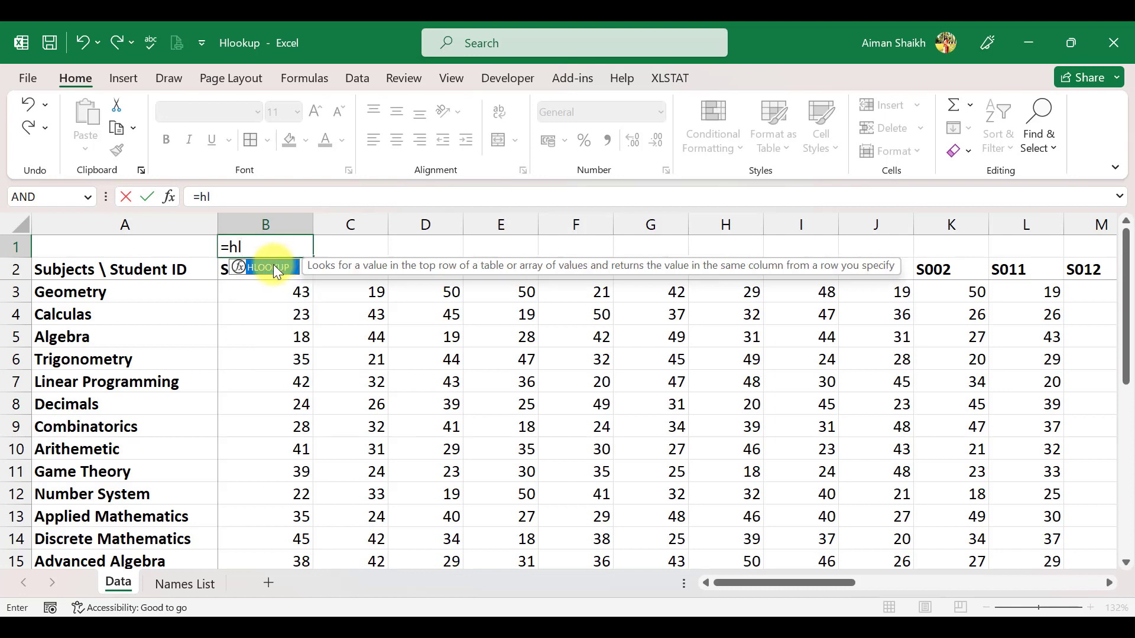
type("o")
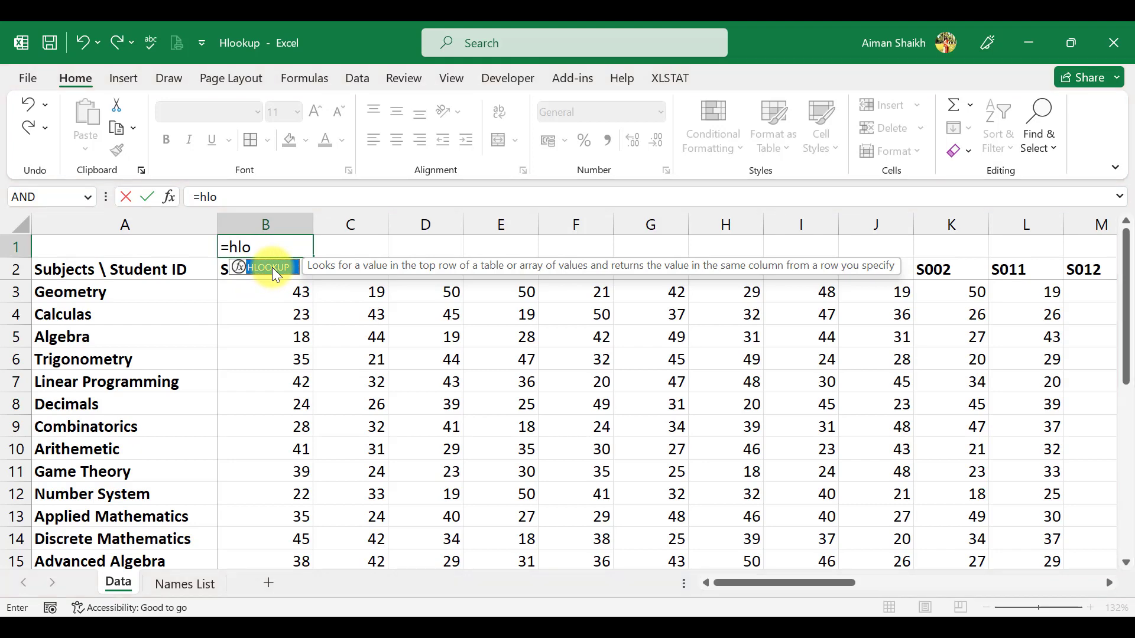
double_click(272, 267)
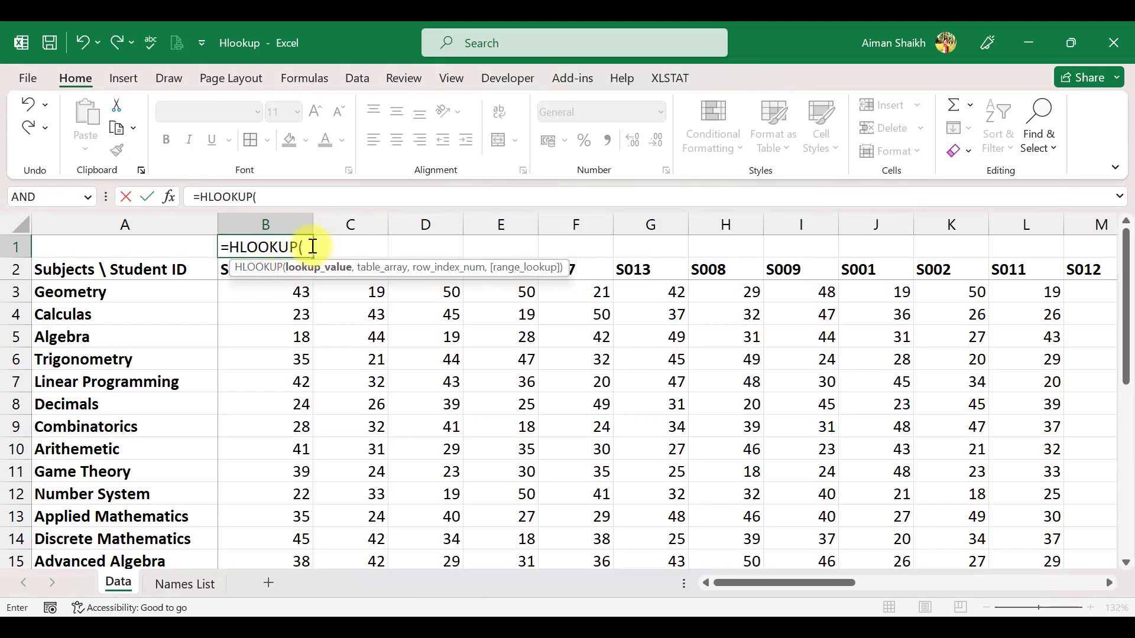
key("BackSpace")
key("BackSpace")
key("BackSpace")
key("BackSpace")
key("BackSpace")
key("BackSpace")
key("BackSpace")
key("BackSpace")
type("hlo")
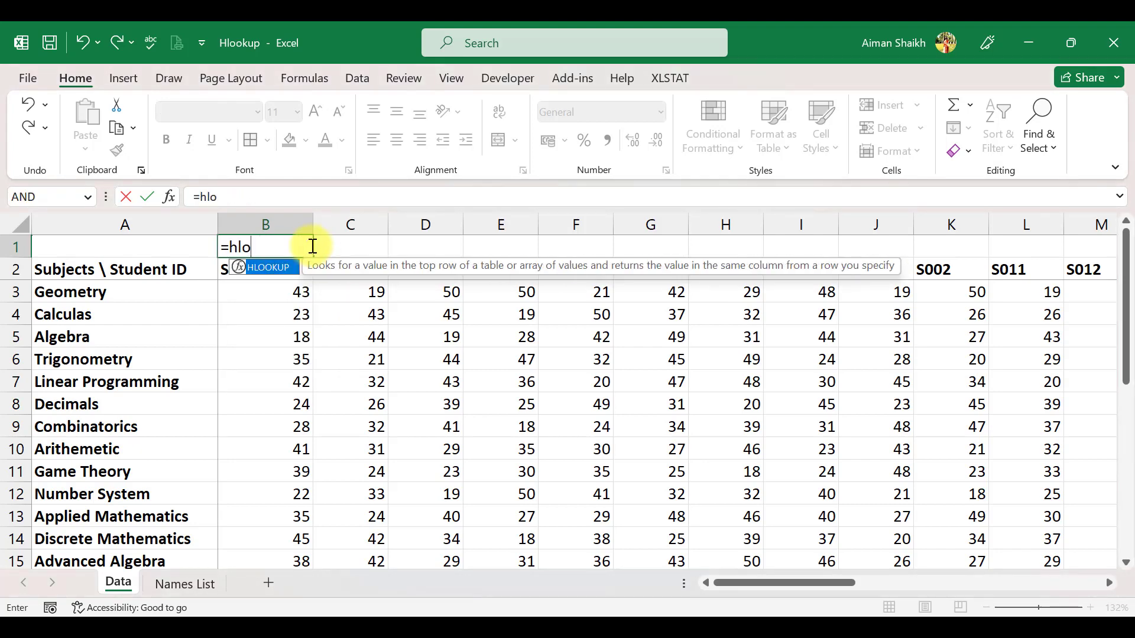
key("Tab")
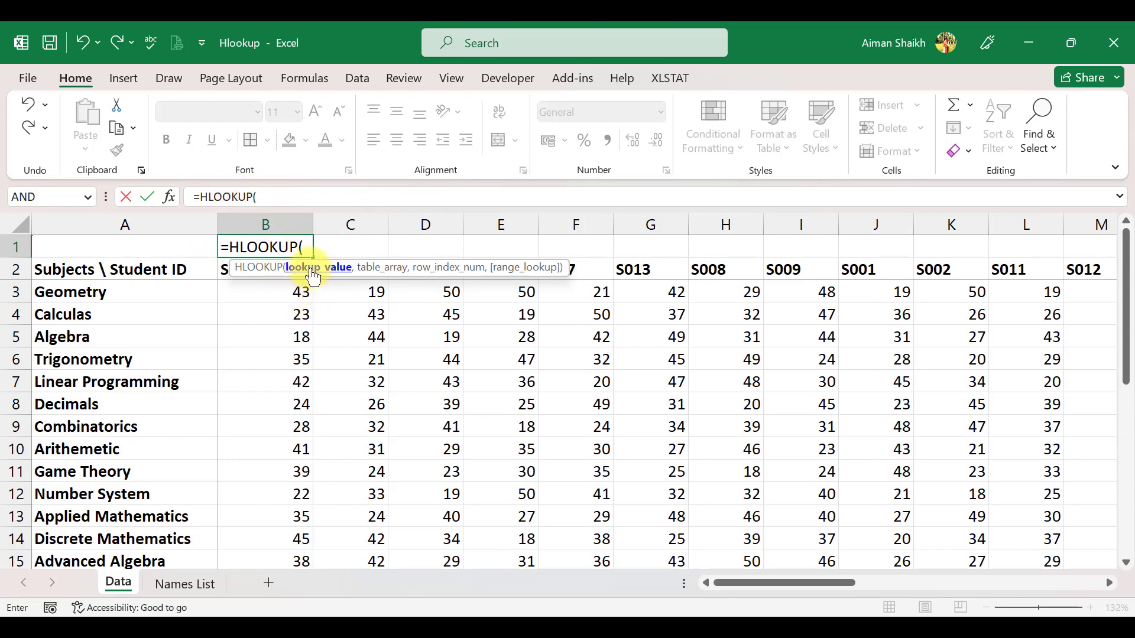
Step: Set the lookup value to B2 and the table array to 'Names List'!$A$2:$AE$4 as an absolute range
left_click(229, 276)
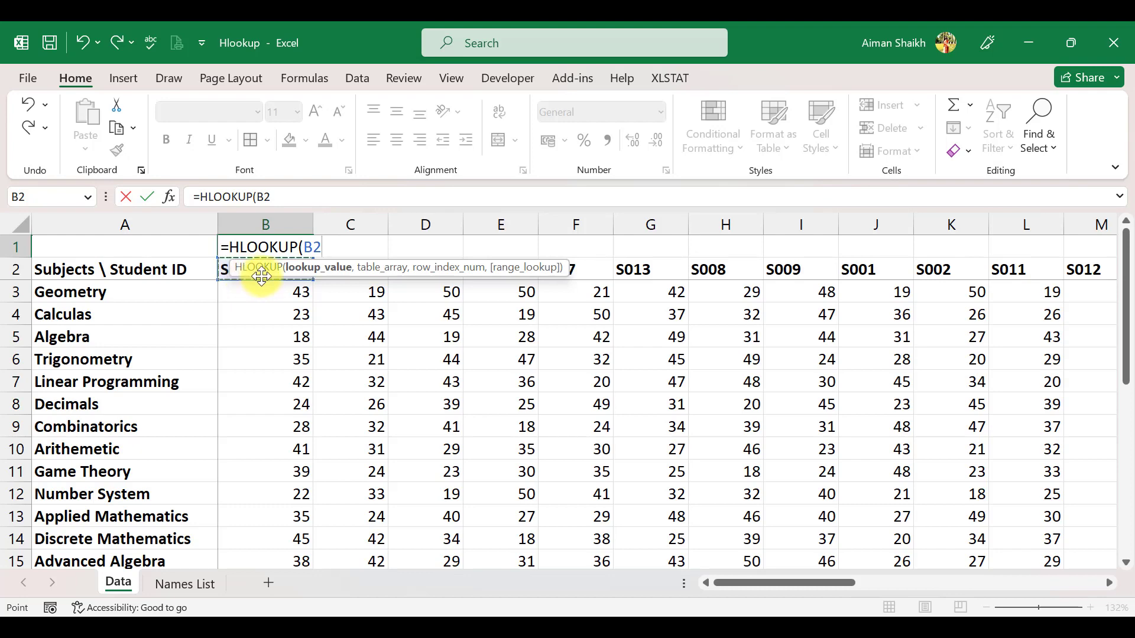
type(",")
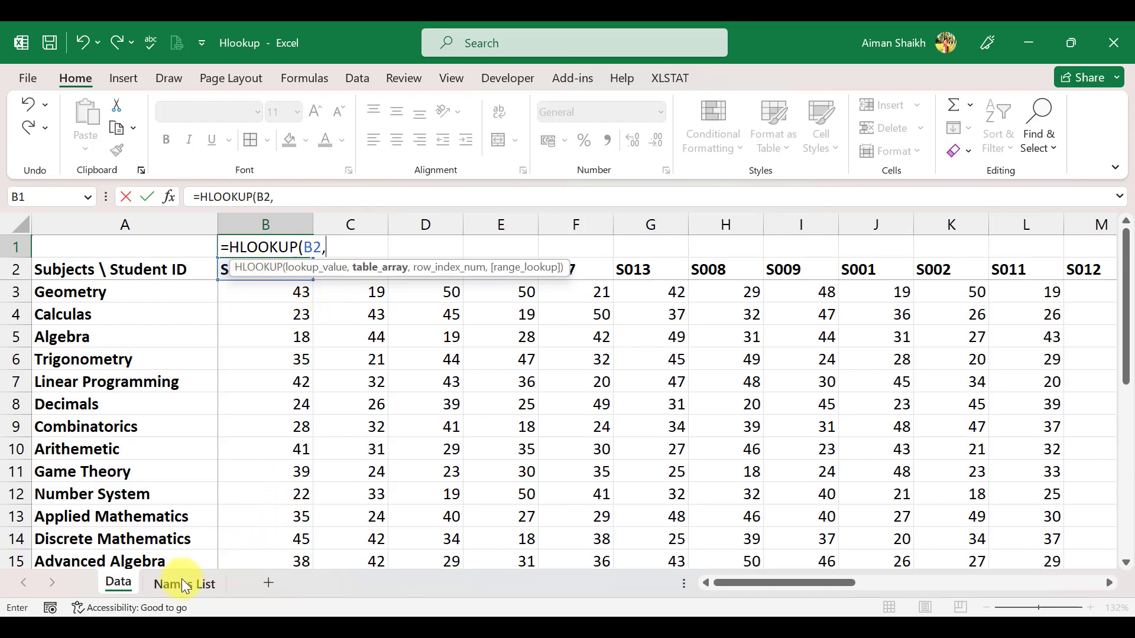
left_click(183, 584)
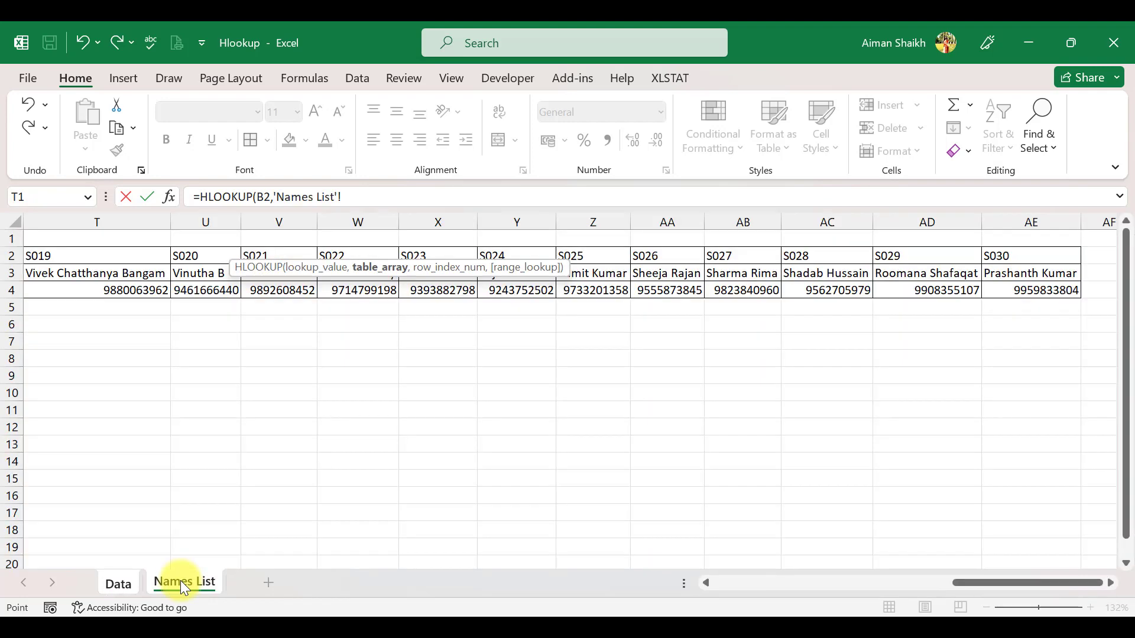
left_click(47, 256)
key("Home")
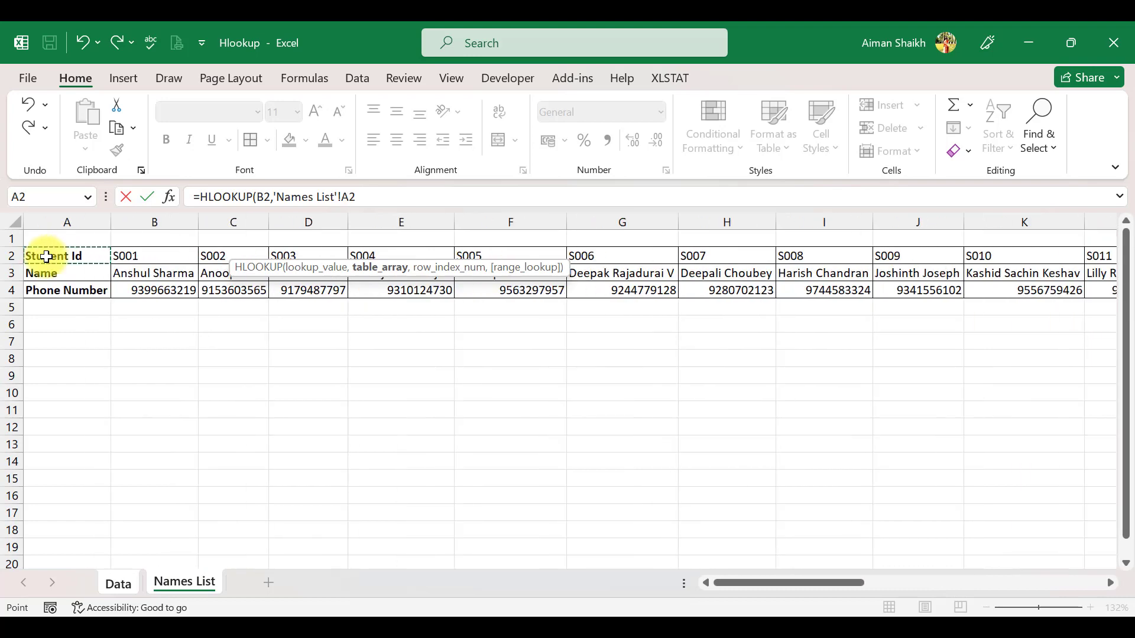
key("shift+Down")
key("ctrl+shift+Right")
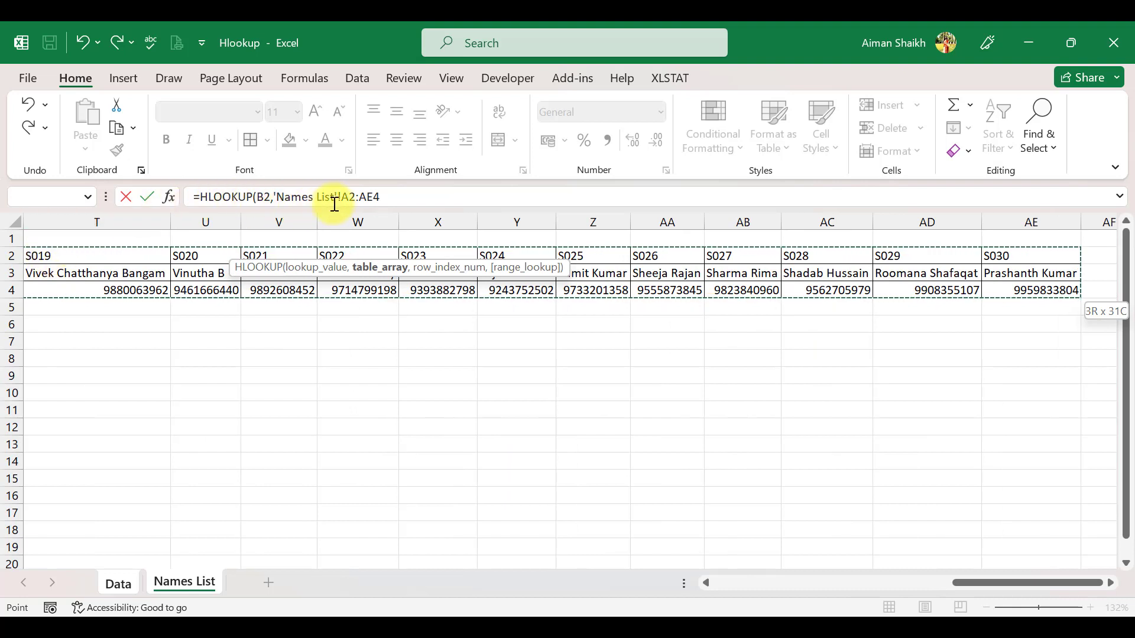
key("F4")
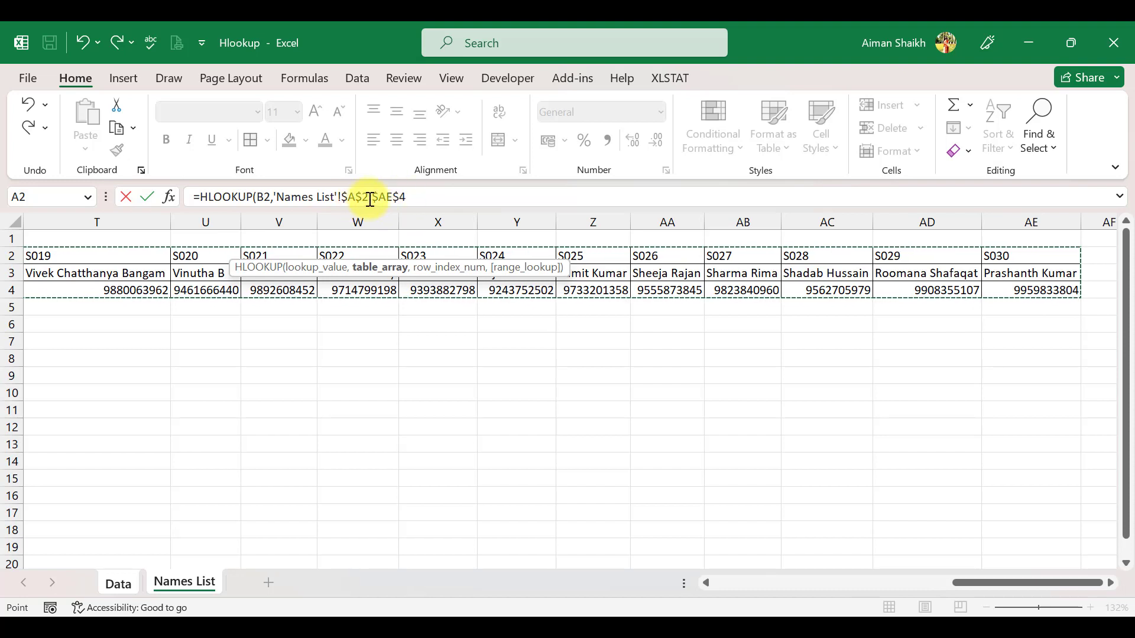
Step: Finish the formula with row index 2 and range lookup 1, and enter it
left_click(412, 197)
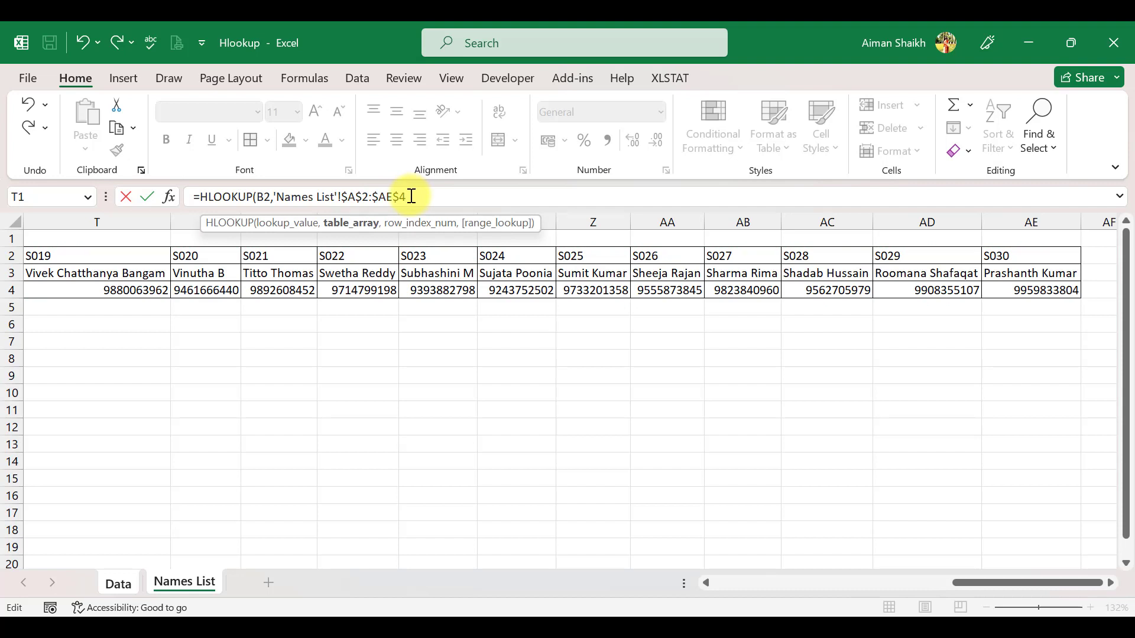
type(",")
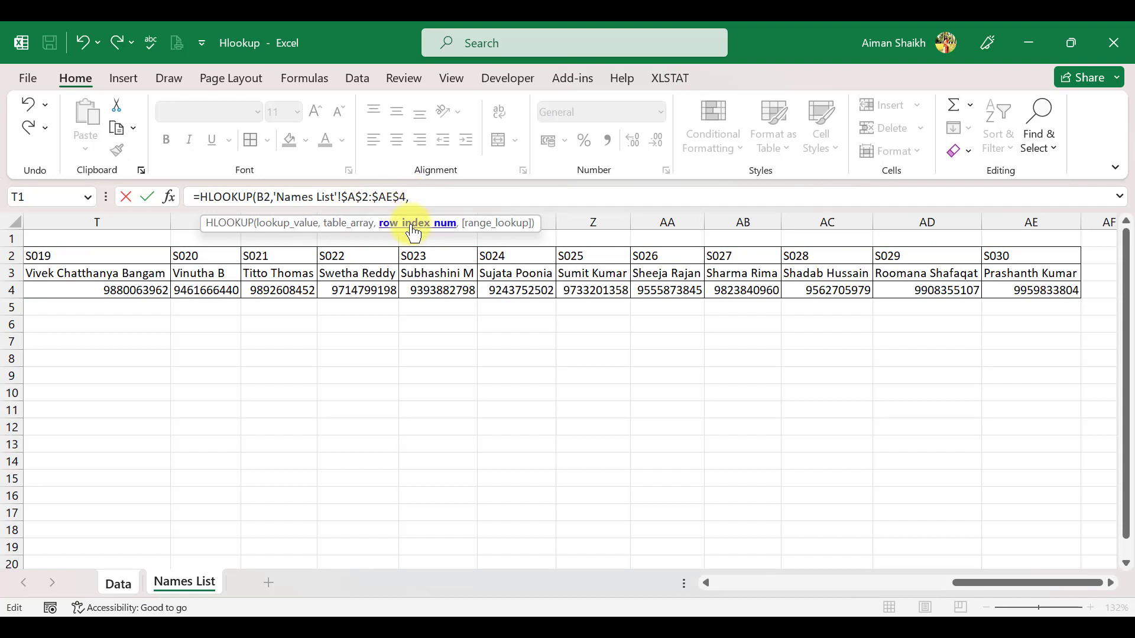
scroll(234, 286, "left", 10)
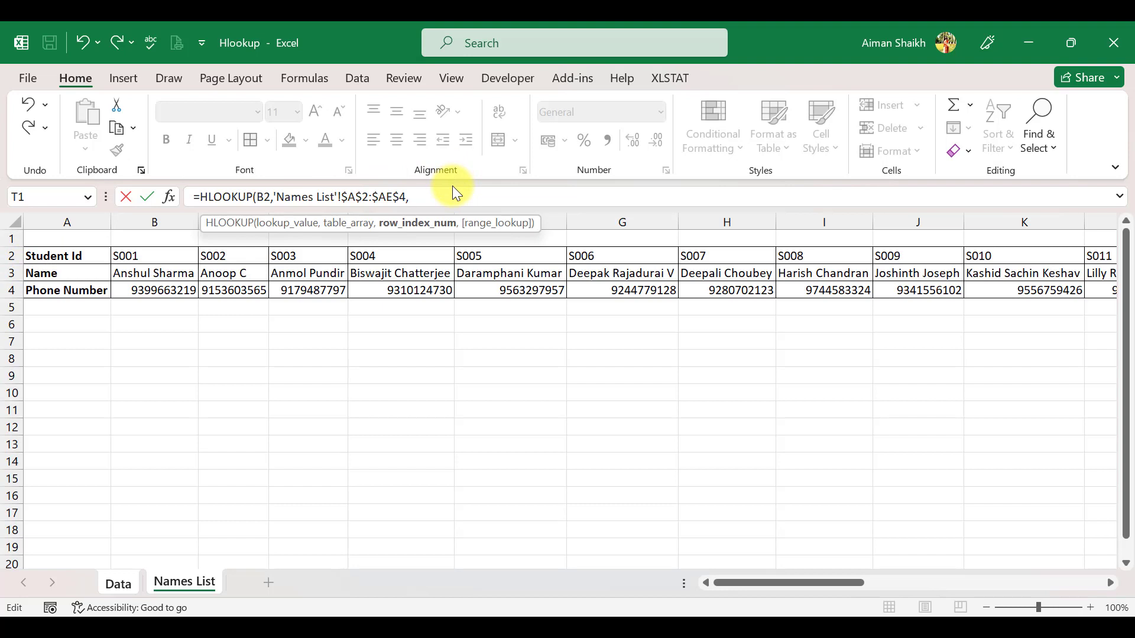
type("2,")
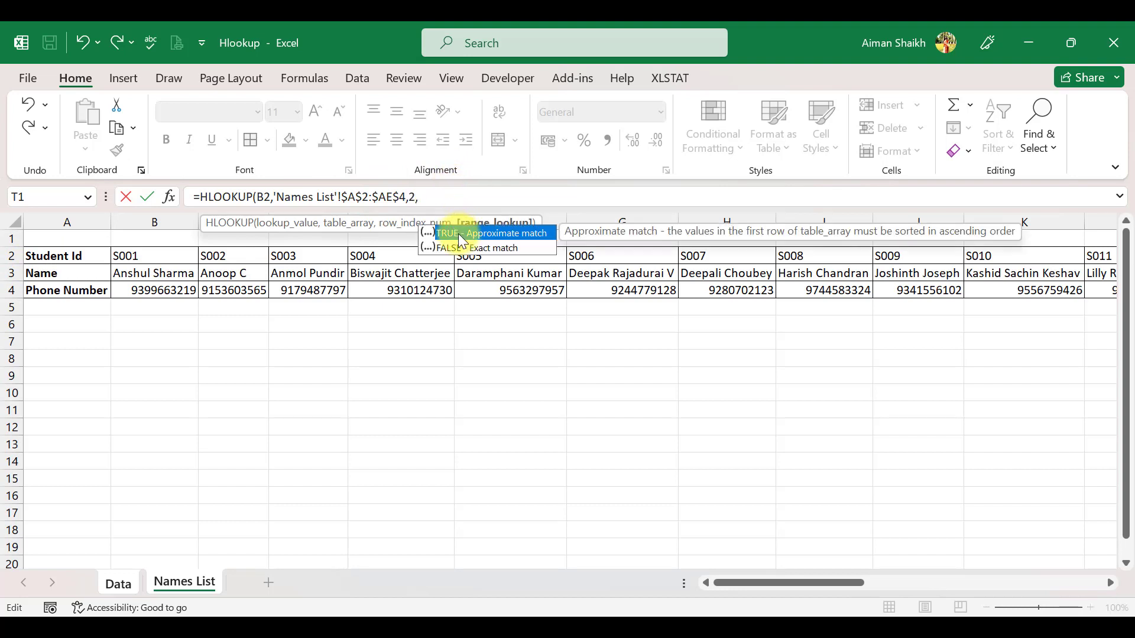
type("1")
key("Return")
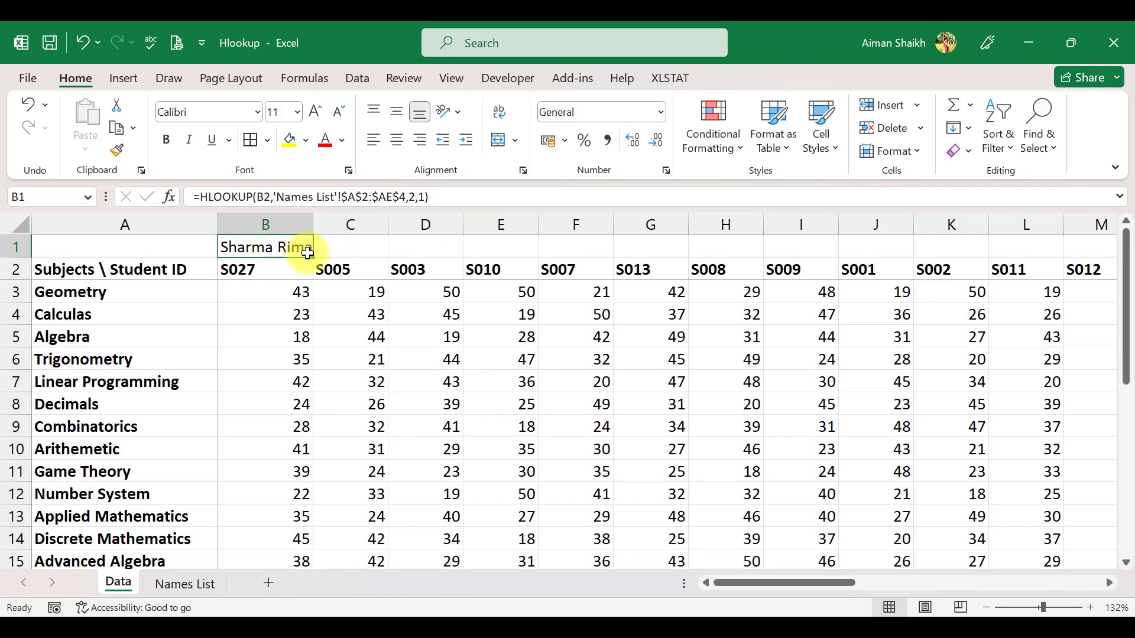
Step: Fill the B1 formula across to E1 and compare C1's name with the Names List sheet
left_click_drag(314, 257, 520, 244)
left_click(338, 247)
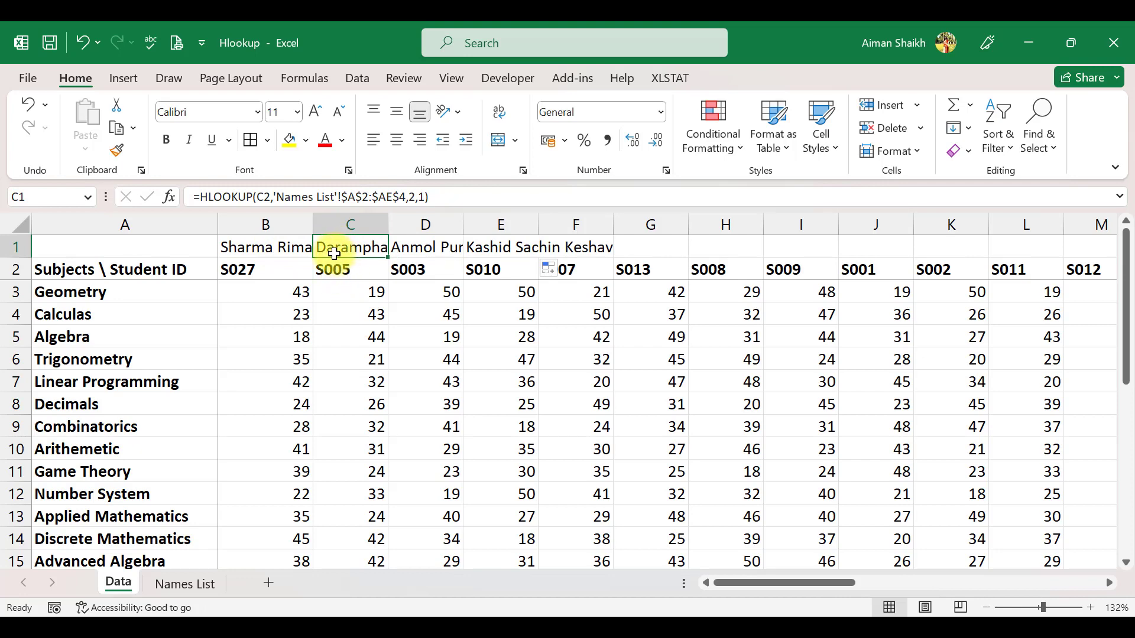
left_click(185, 584)
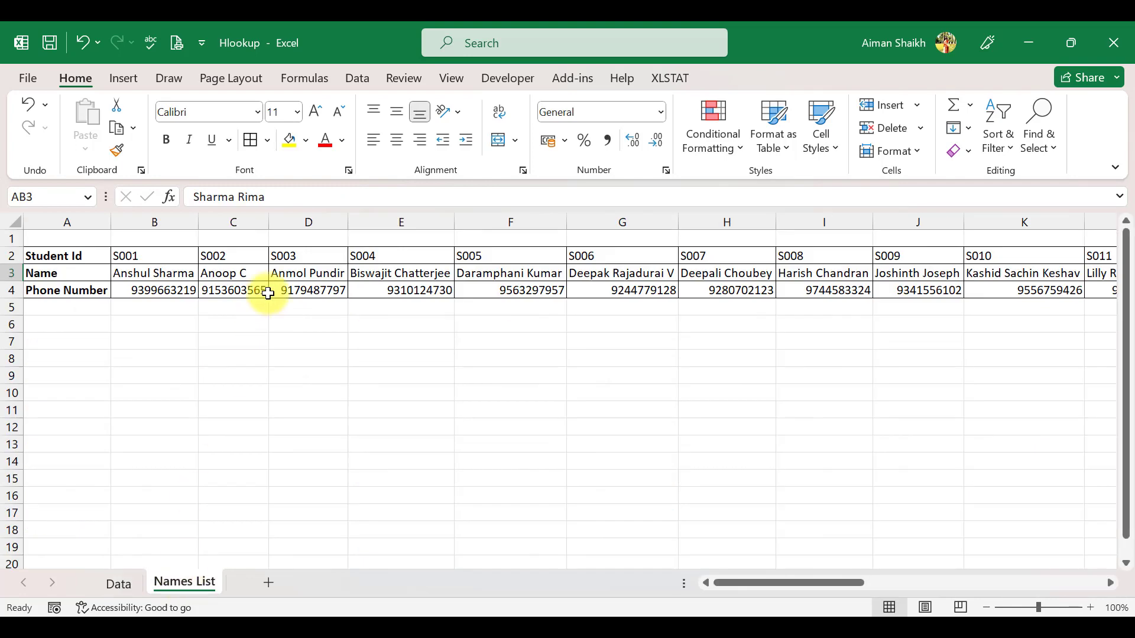
left_click(499, 277)
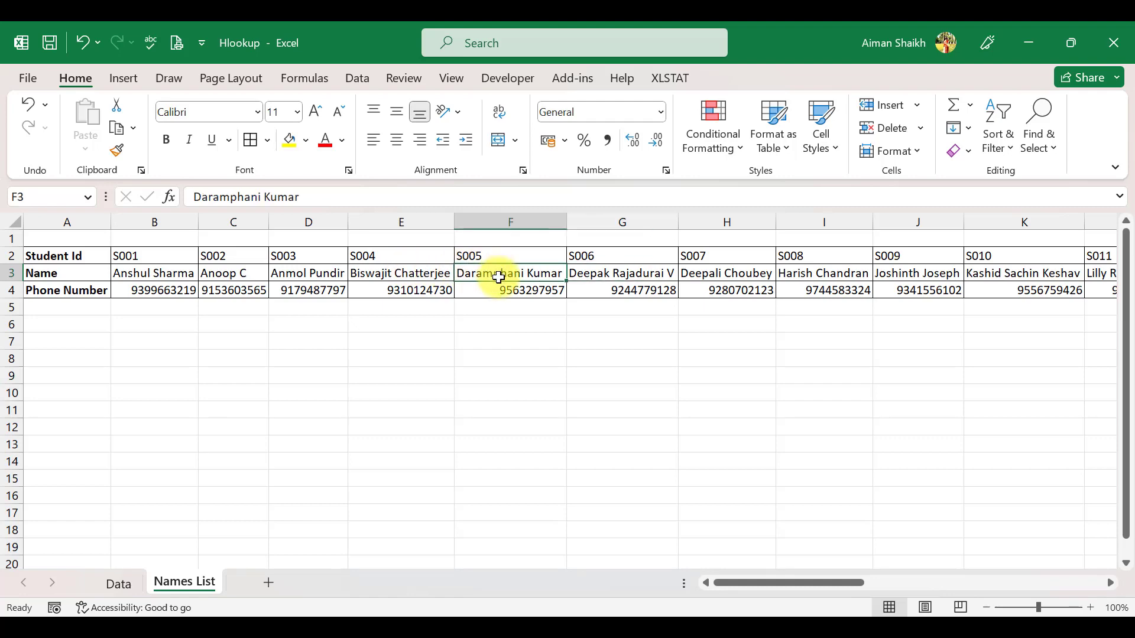
left_click(115, 584)
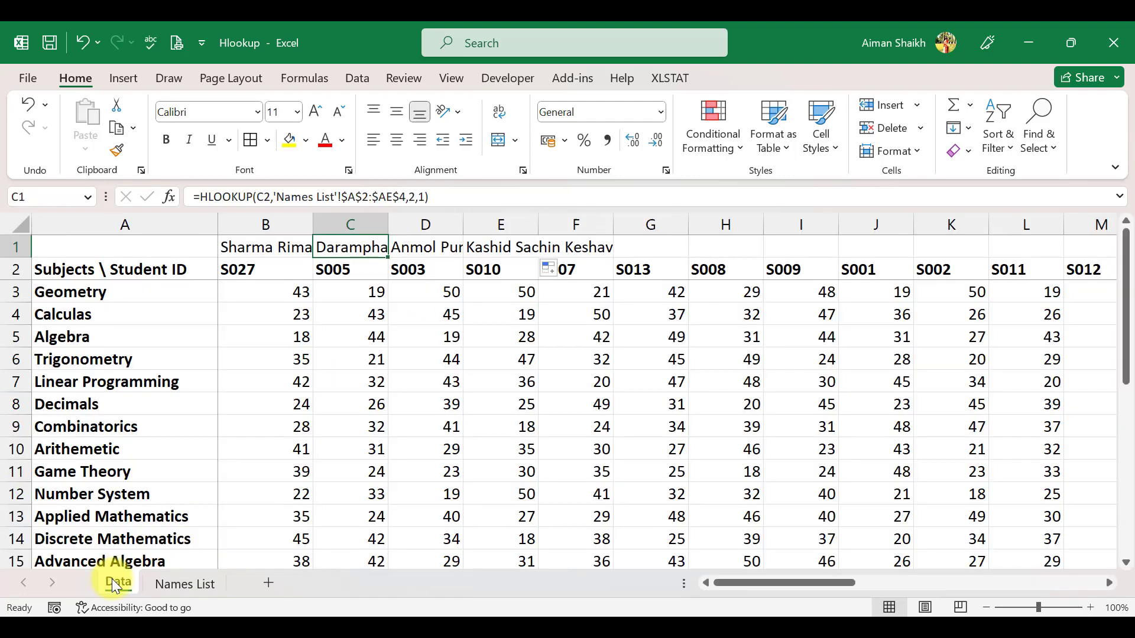
Step: Change B1's table array to the relative range A2:AE4 and fill the formula right across B1:D1
left_click(269, 248)
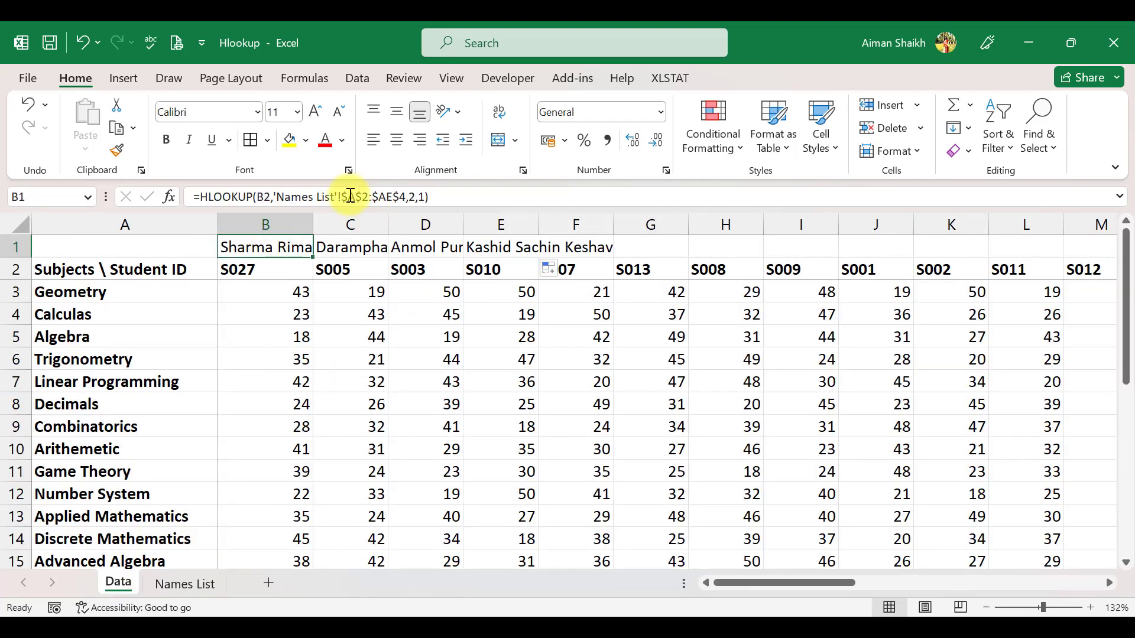
left_click_drag(341, 196, 406, 197)
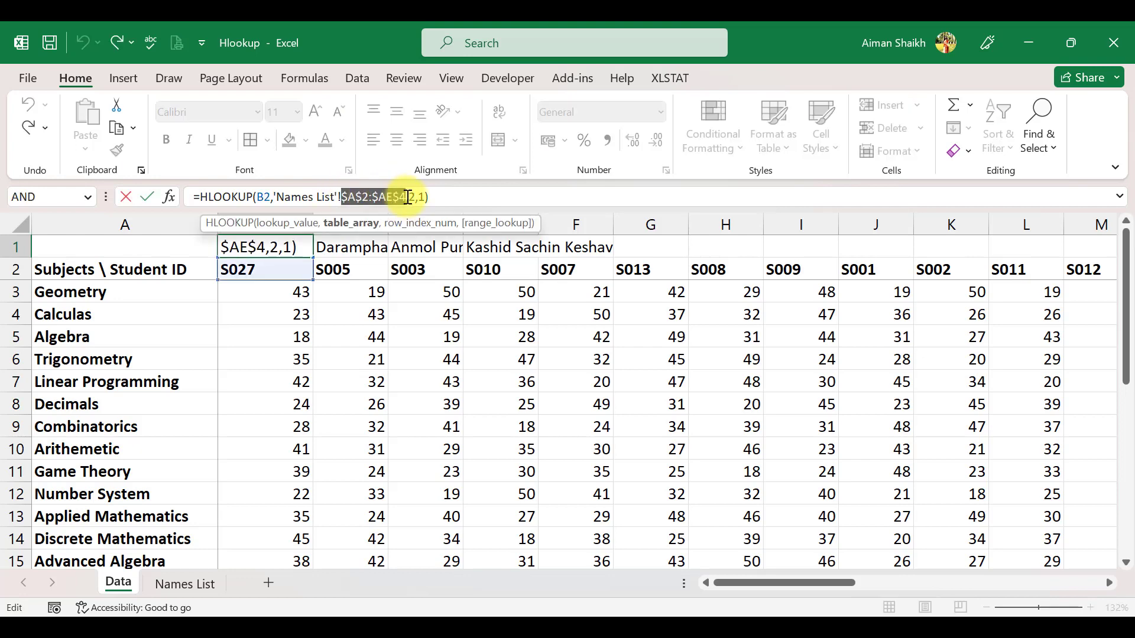
key("F4")
key("F4")
key("F4")
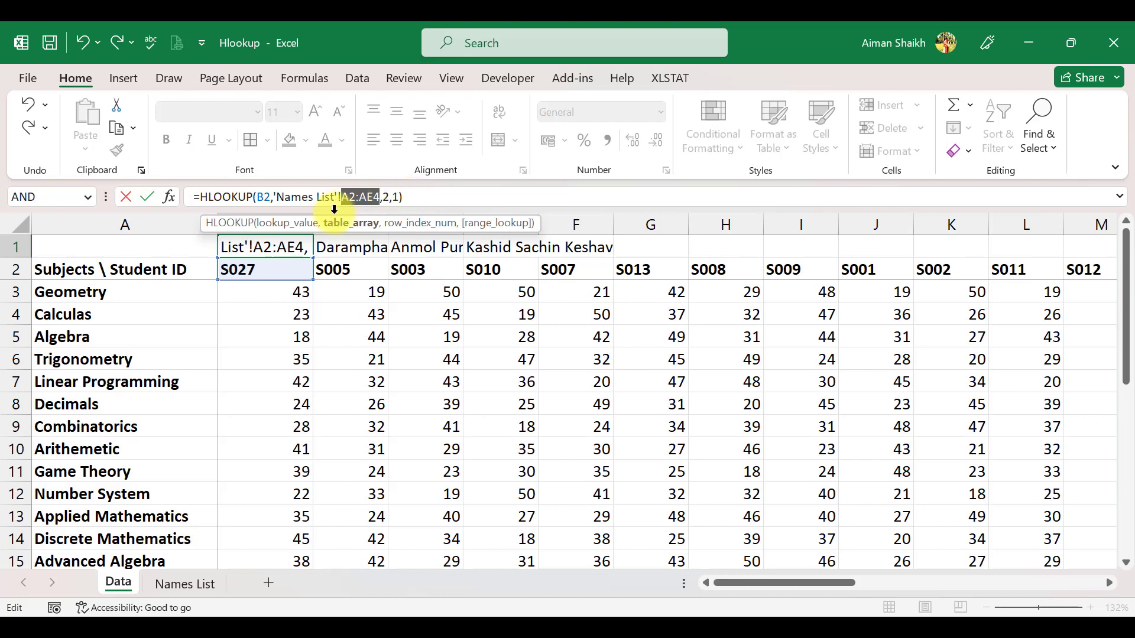
key("ctrl+Return")
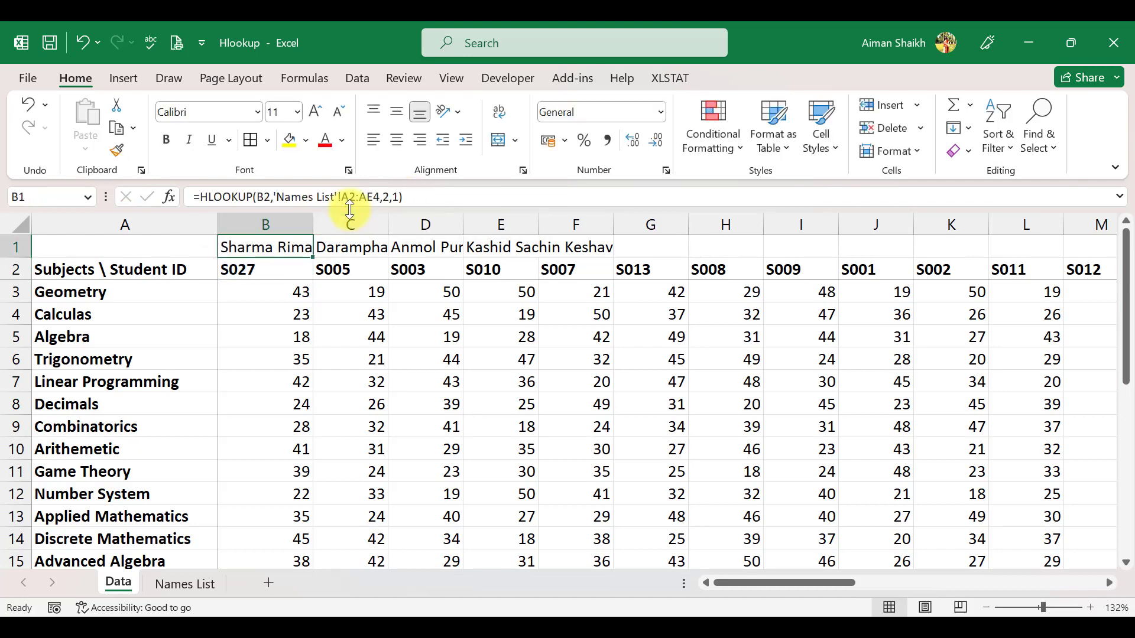
key("shift+Right")
key("shift+Right")
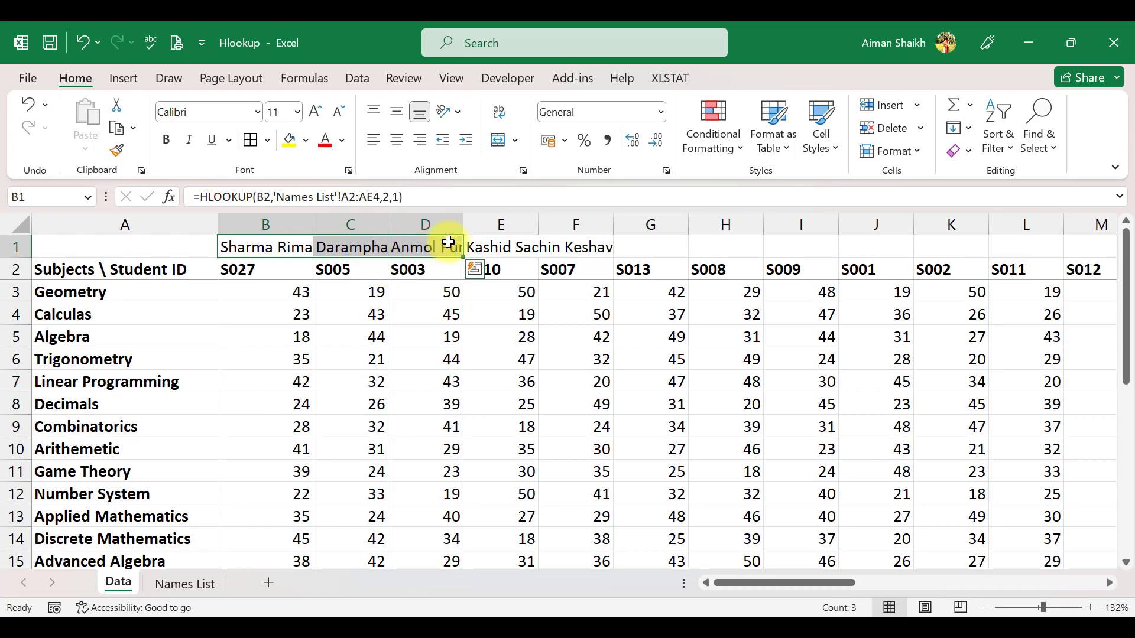
key("Right")
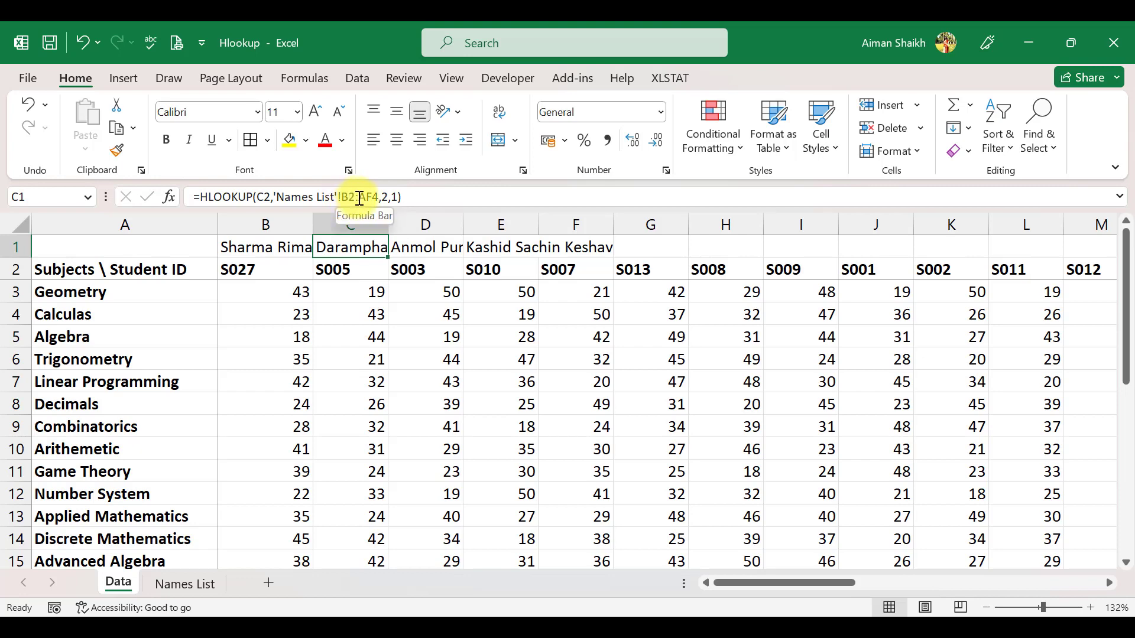
Step: Fill B1's formula right across row 1 to column AE above every student ID
left_click(290, 264)
key("Up")
key("Right")
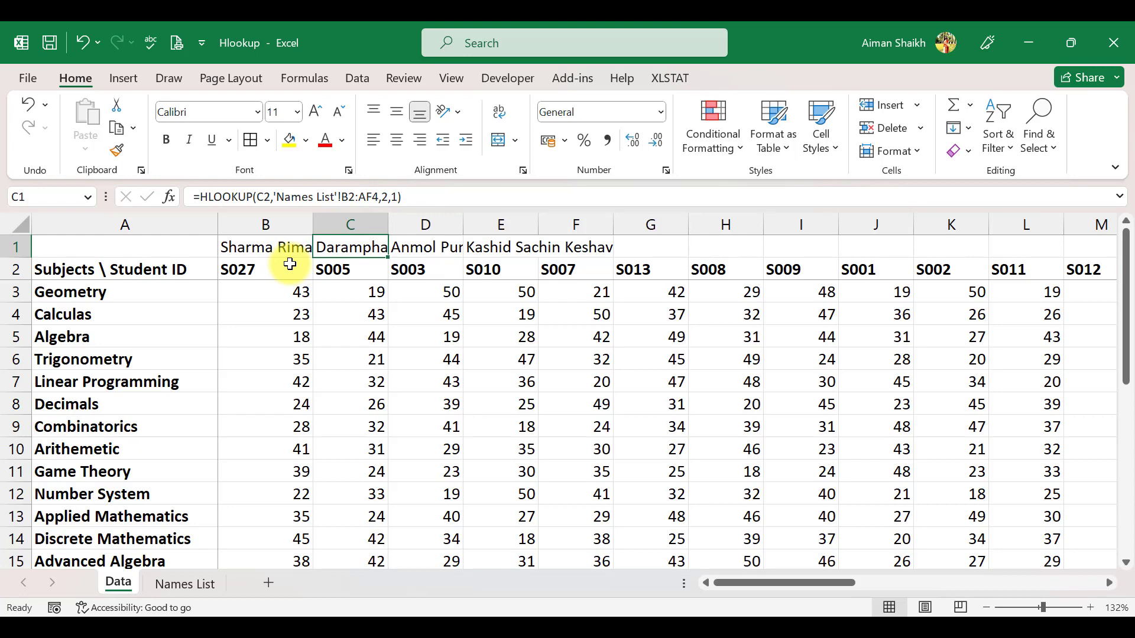
key("Left")
key("Down")
key("ctrl+Right")
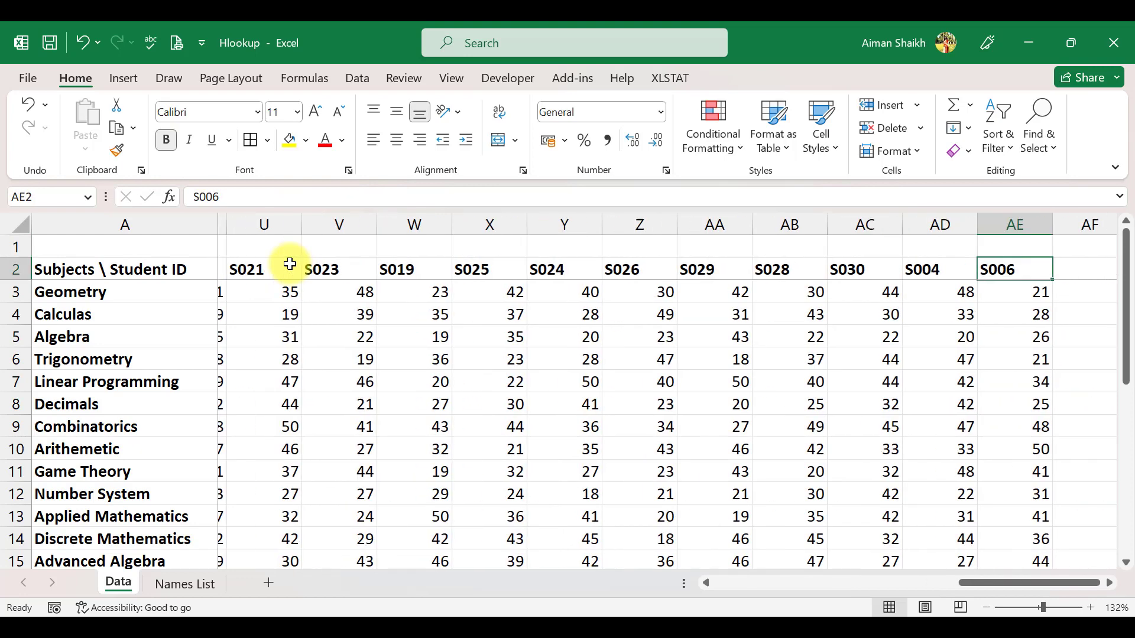
key("Up")
key("ctrl+shift+Left")
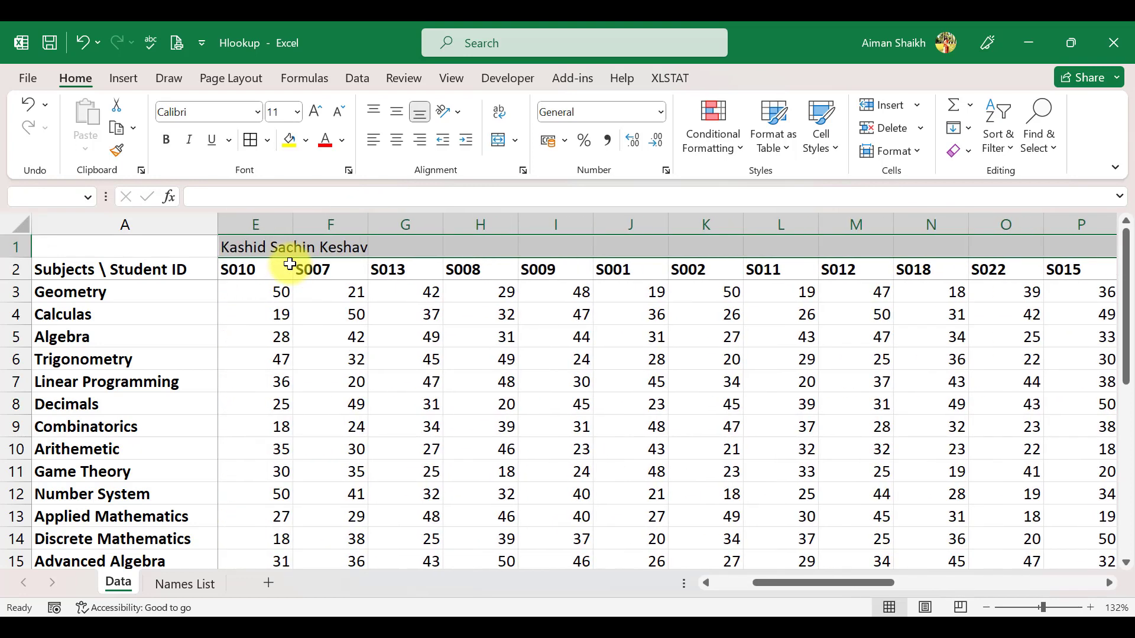
key("ctrl+shift+Left")
key("ctrl+r")
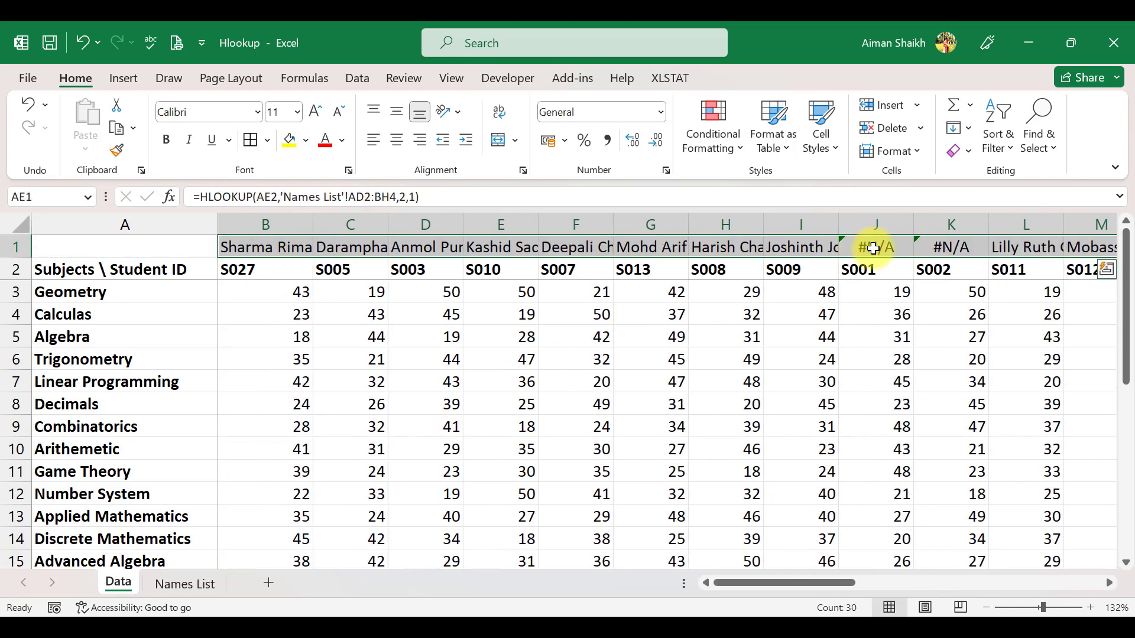
Step: Inspect the formula in J1 and check the student IDs on the Names List sheet
double_click(875, 249)
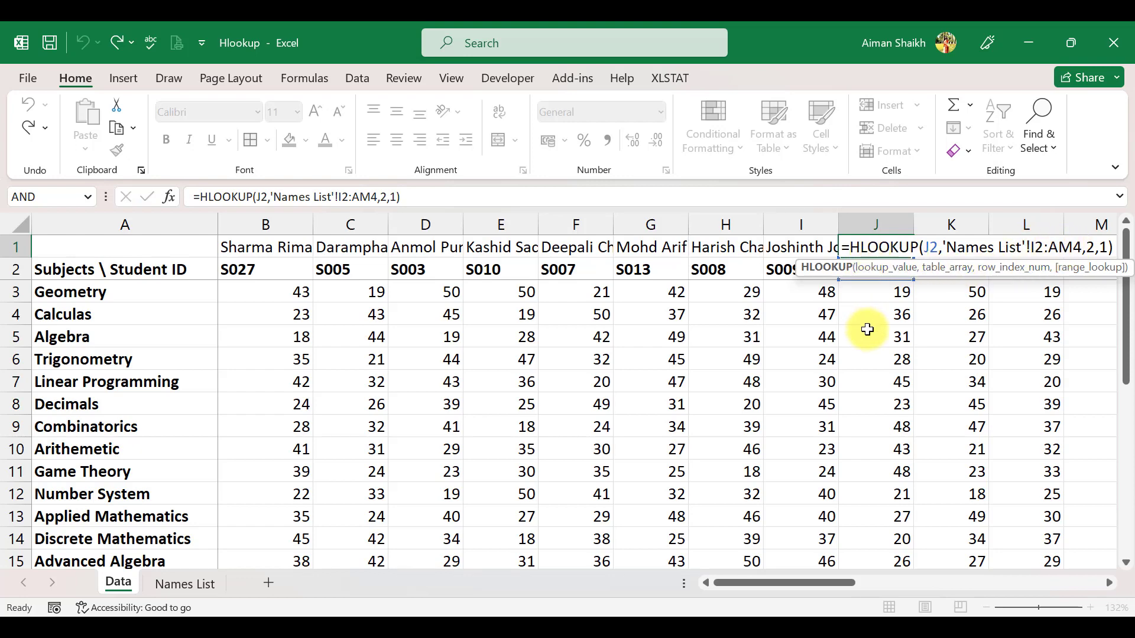
key("ctrl+Return")
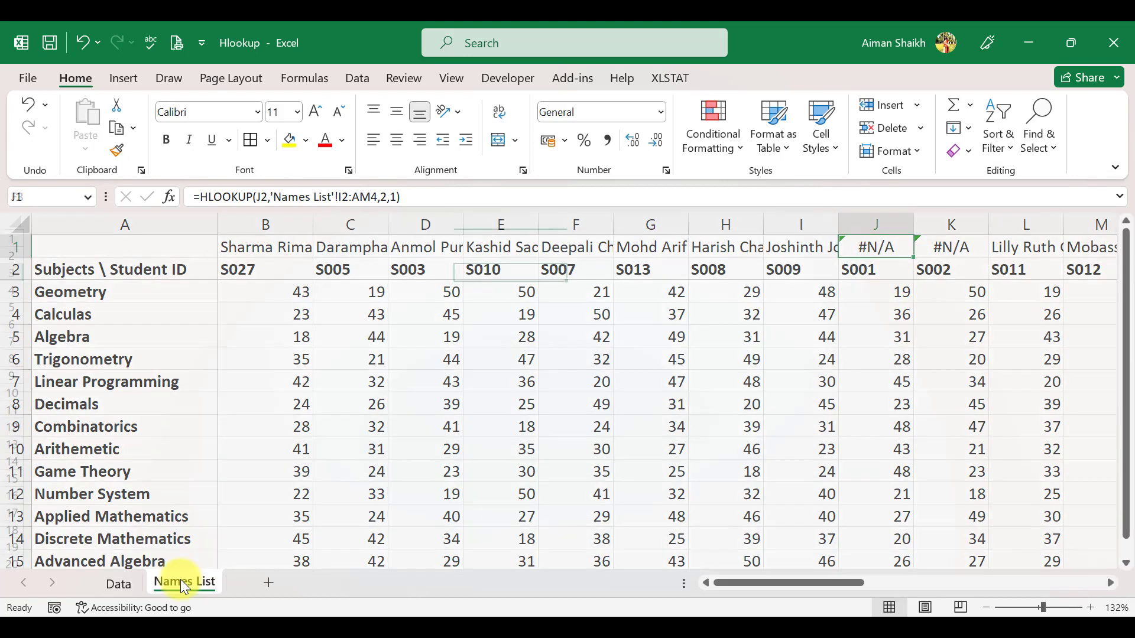
left_click(180, 580)
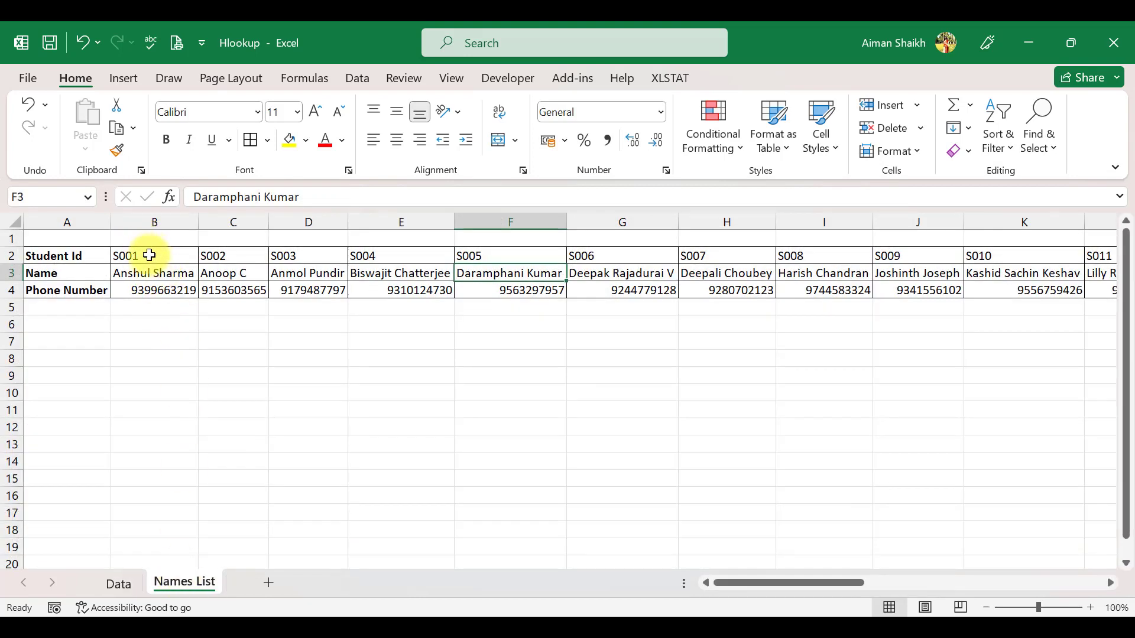
left_click(118, 584)
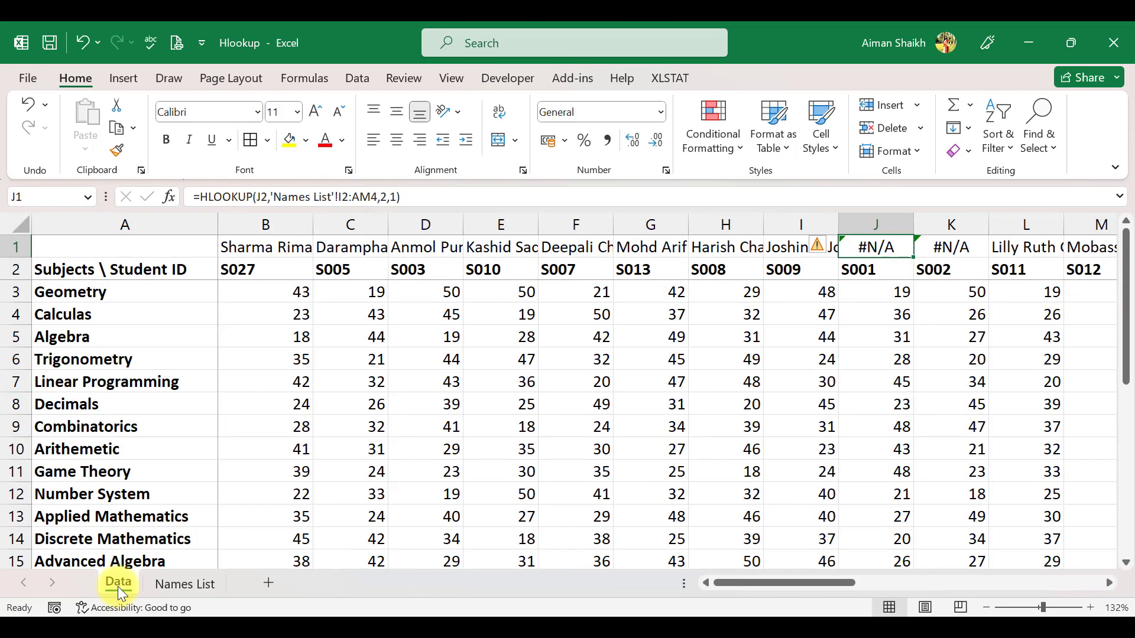
Step: Make the table array in B1's HLOOKUP formula absolute as 'Names List'!$A$2:$AE$4
left_click(282, 254)
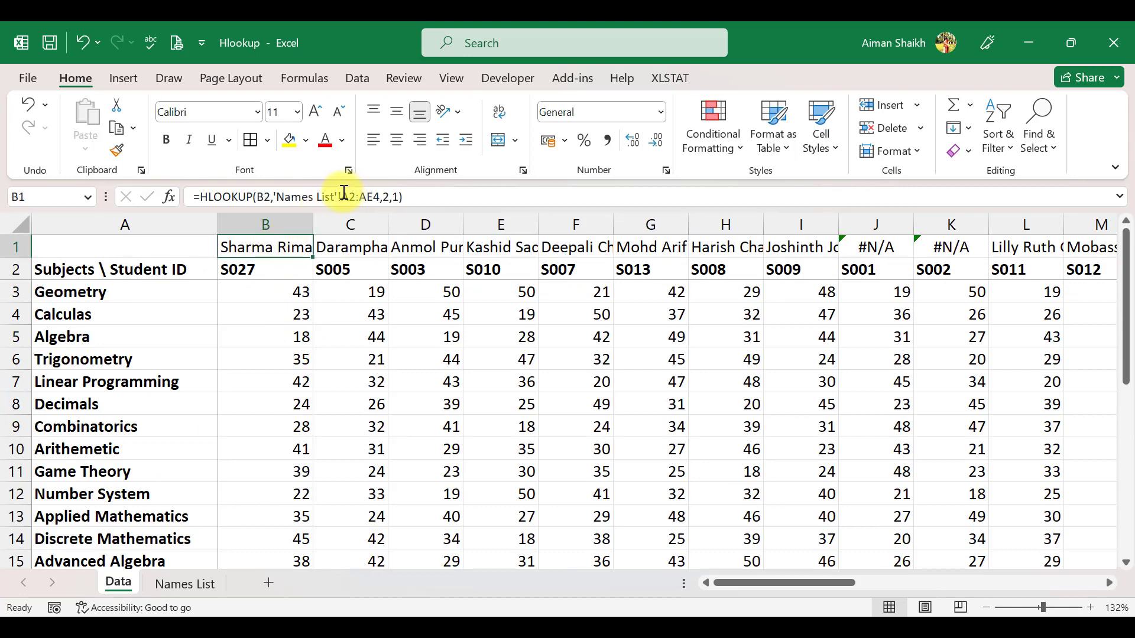
left_click(343, 195)
left_click_drag(343, 195, 376, 196)
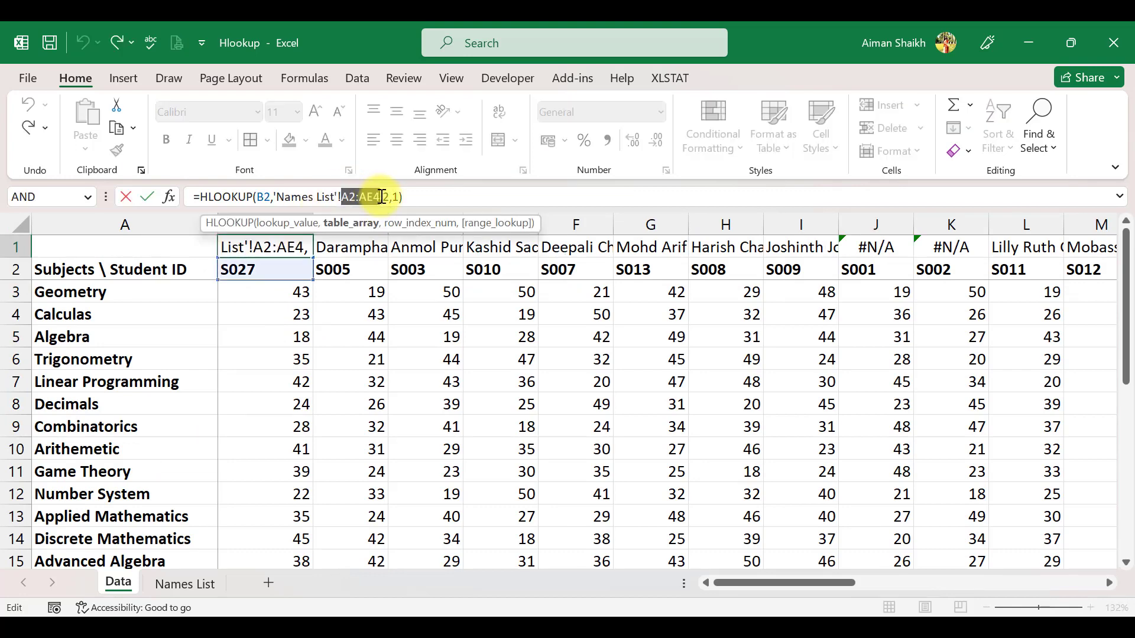
key("F4")
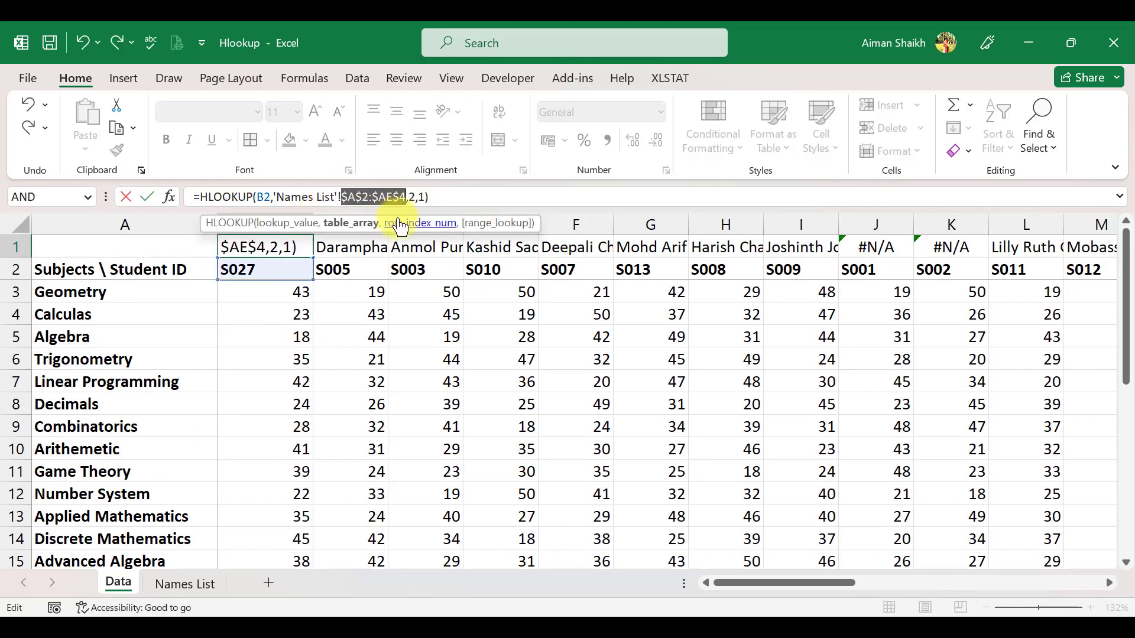
key("Return")
Step: Fill B1's formula right across row 1 through AE1 and check the copied formula in AE1
key("Up")
key("ctrl+shift+Right")
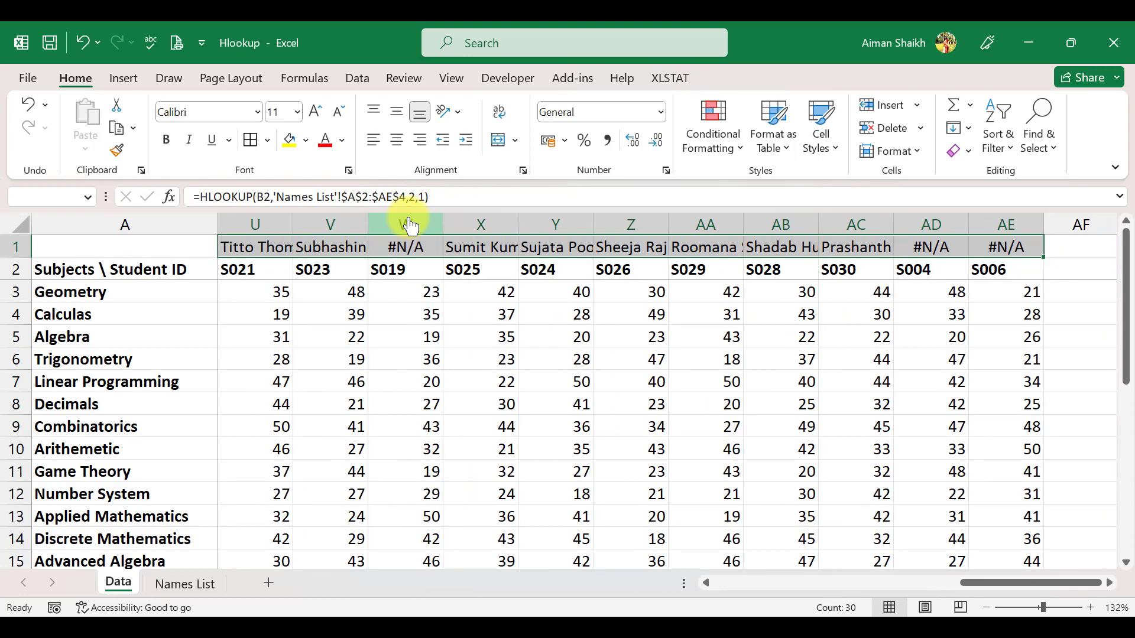
key("ctrl+q")
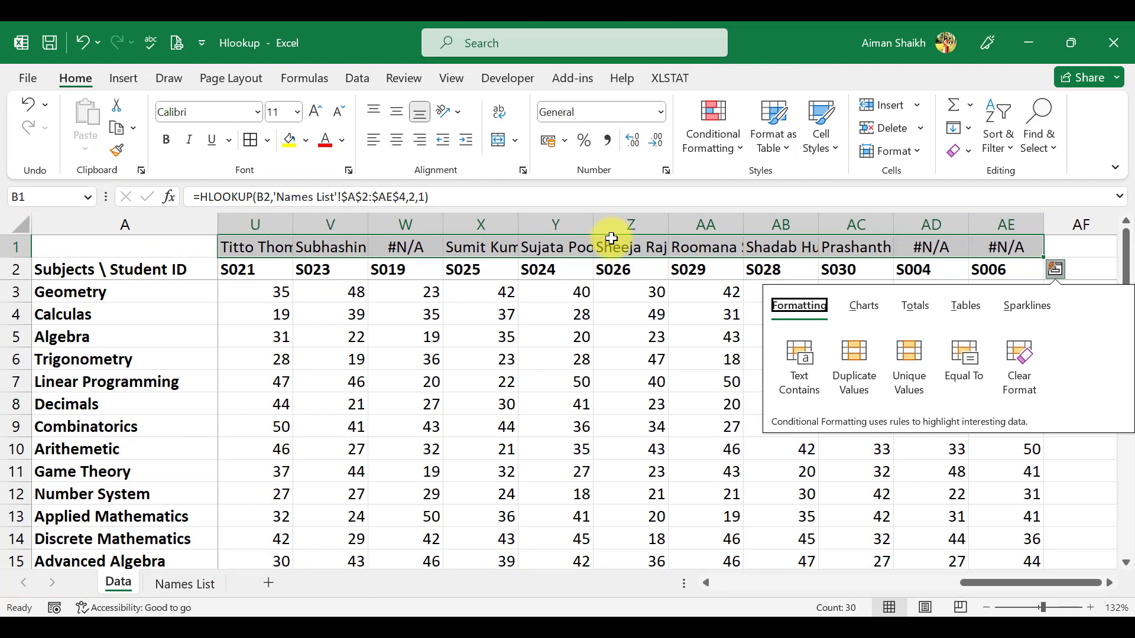
key("ctrl+r")
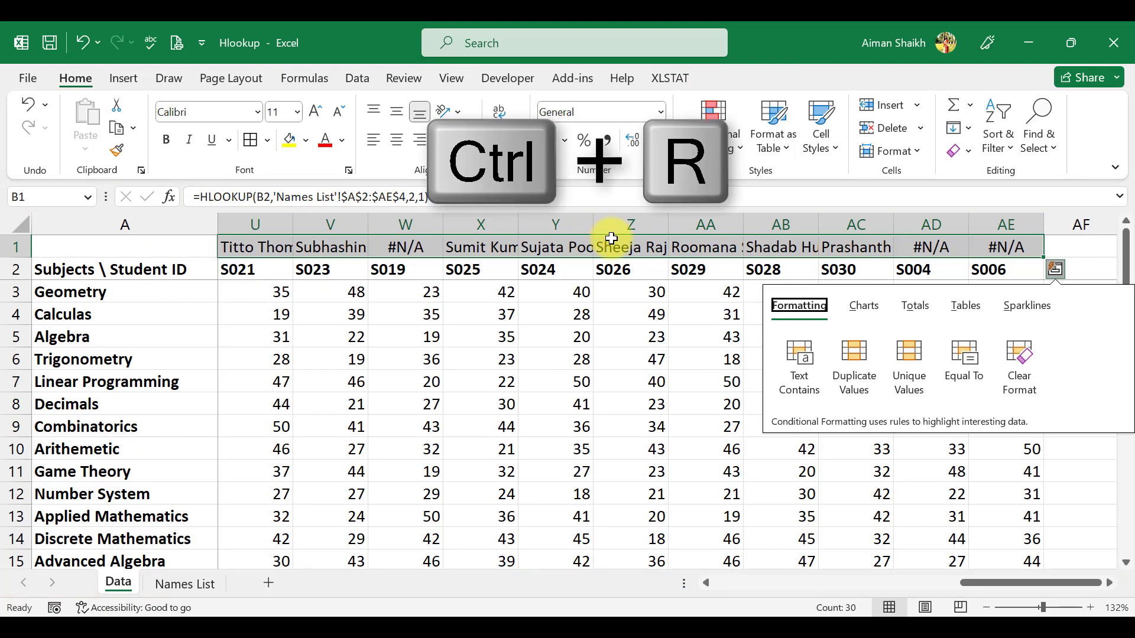
key("ctrl+r")
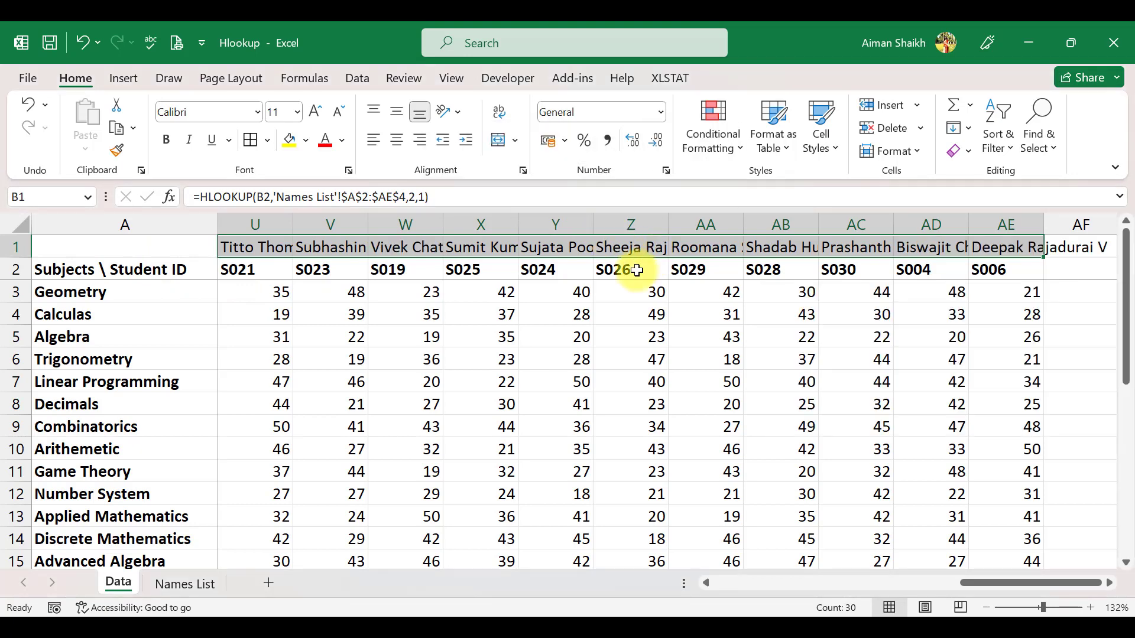
left_click(996, 243)
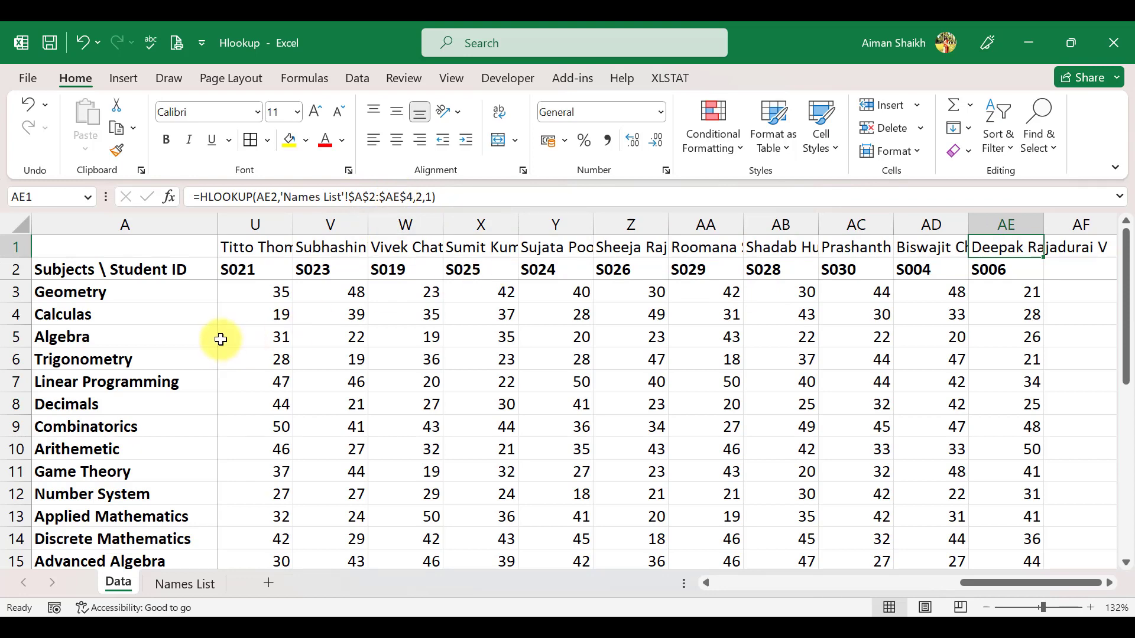
left_click(269, 337)
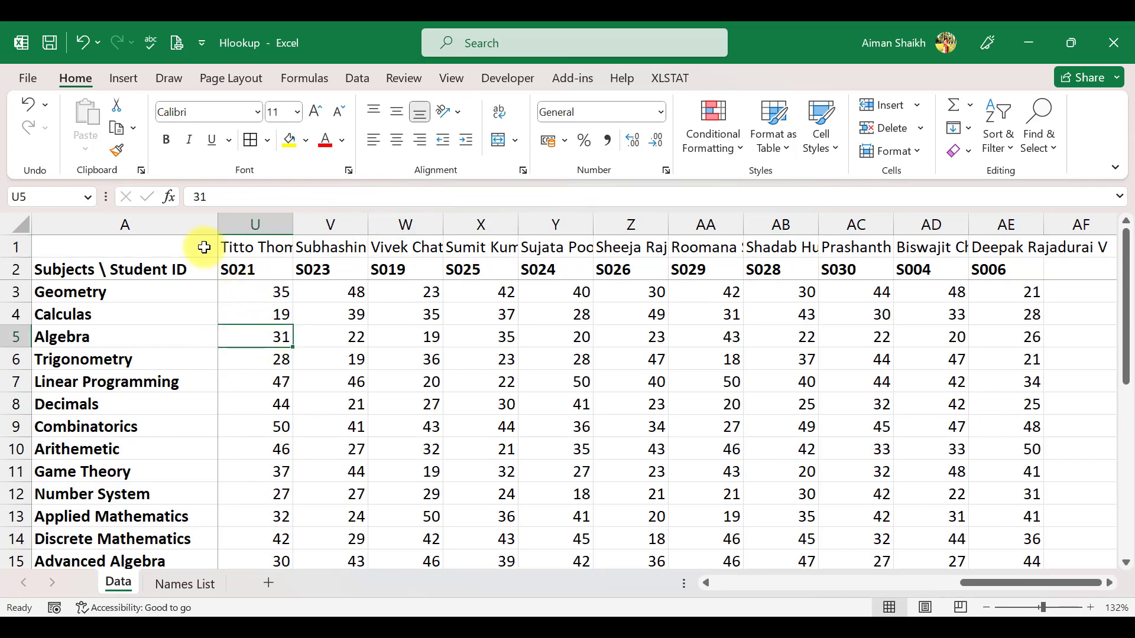